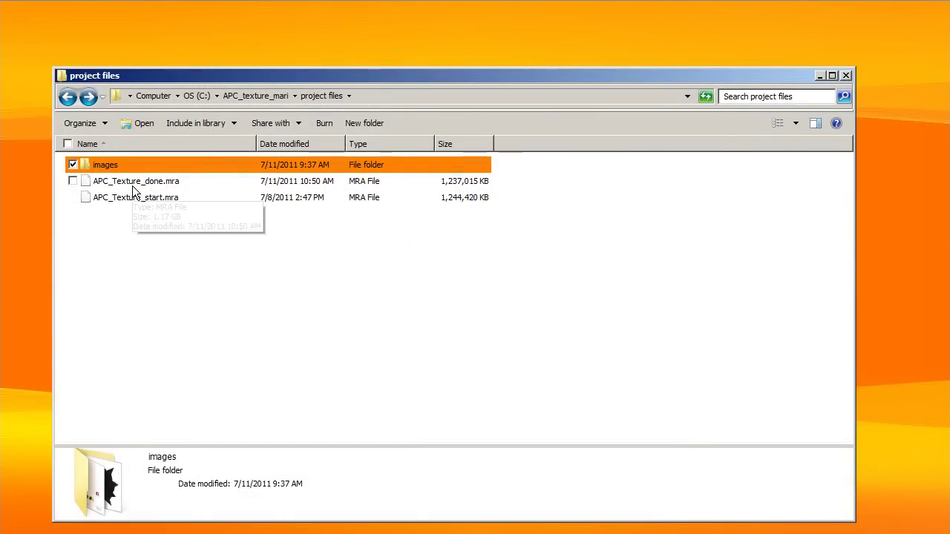
# Step: Pass over APC_Texture_done.mra and select APC_Texture_start.mra as the starting project
pyautogui.click(161, 182)
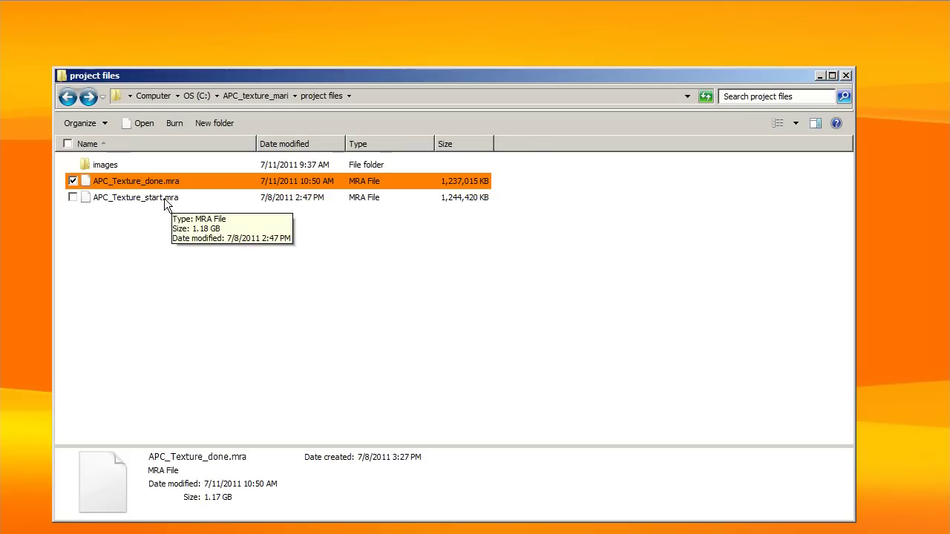
pyautogui.click(131, 199)
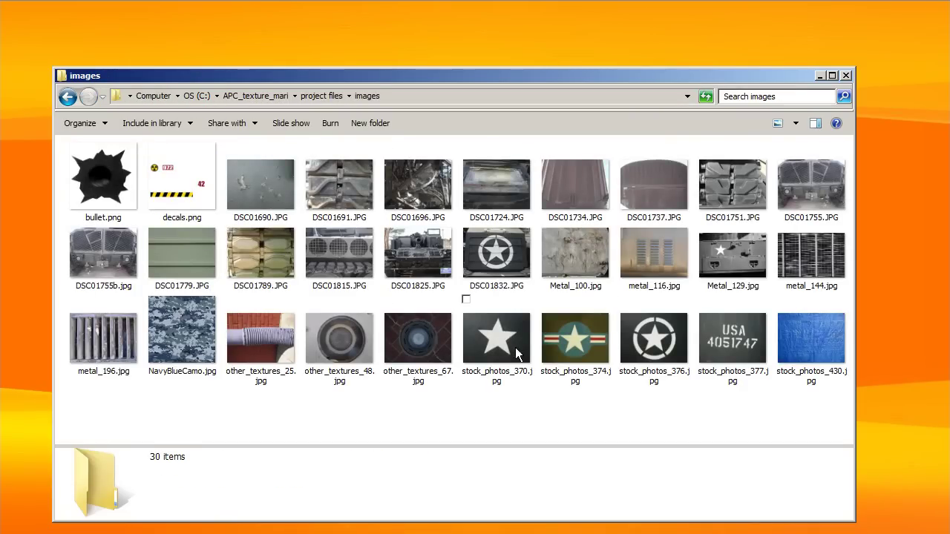
pyautogui.click(68, 98)
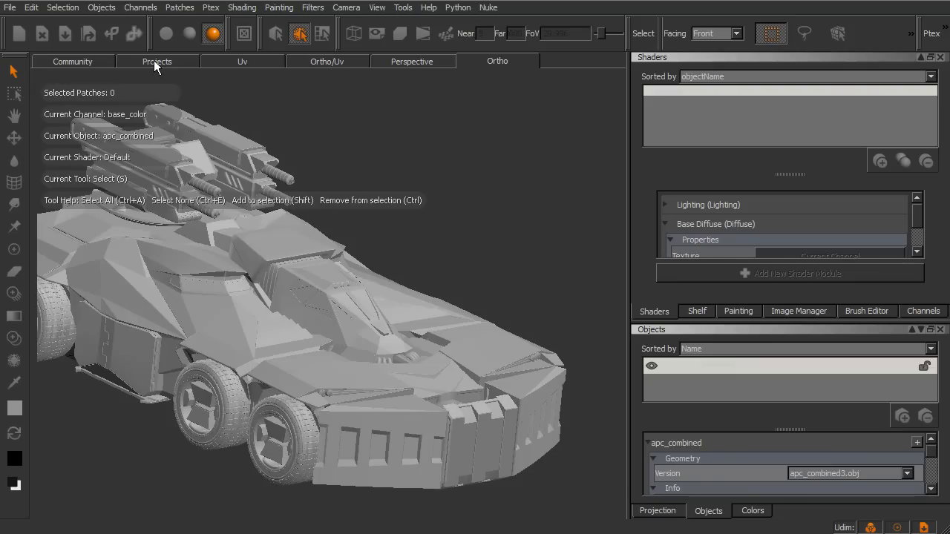
pyautogui.click(154, 60)
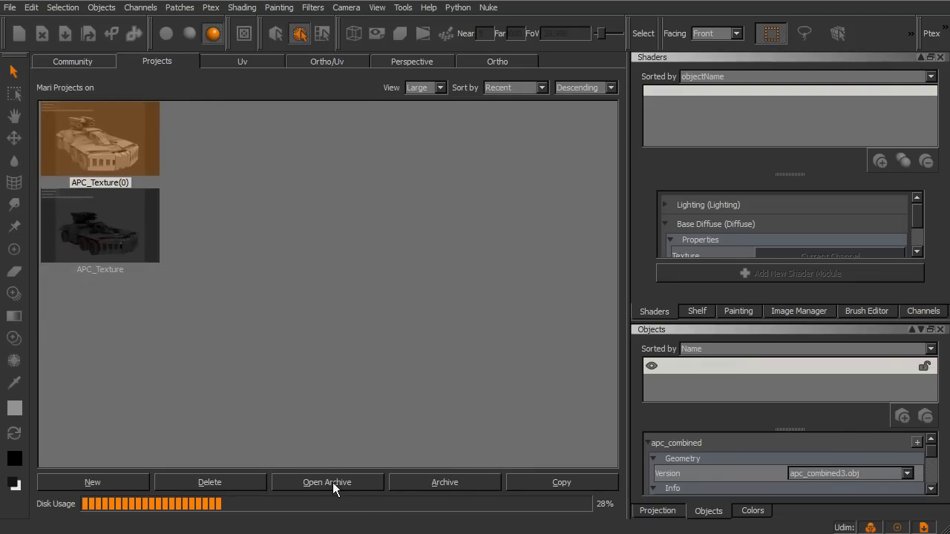
pyautogui.click(497, 61)
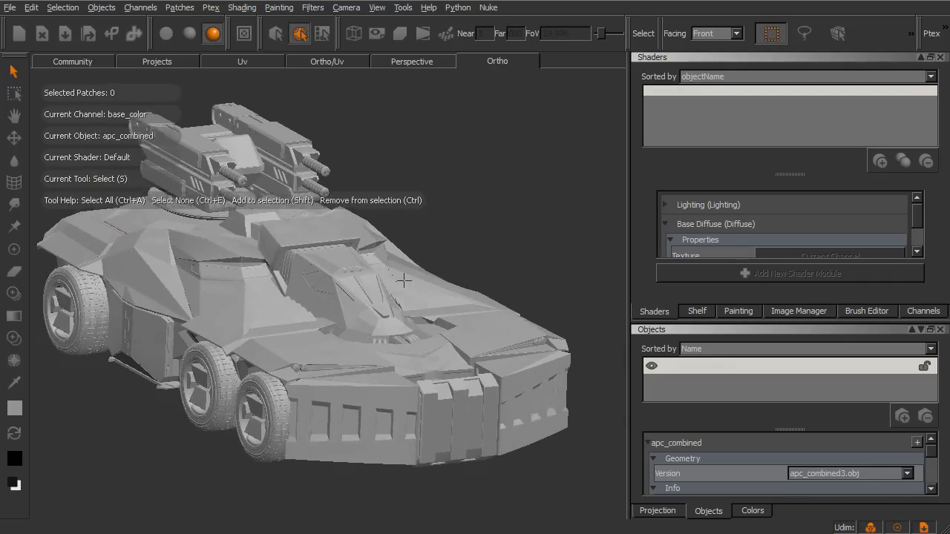
pyautogui.click(672, 367)
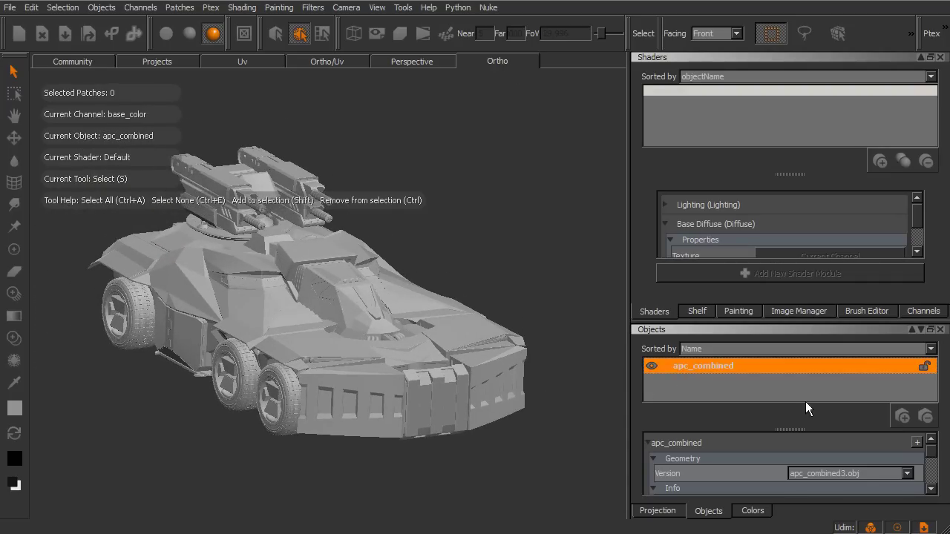
pyautogui.rightClick(689, 368)
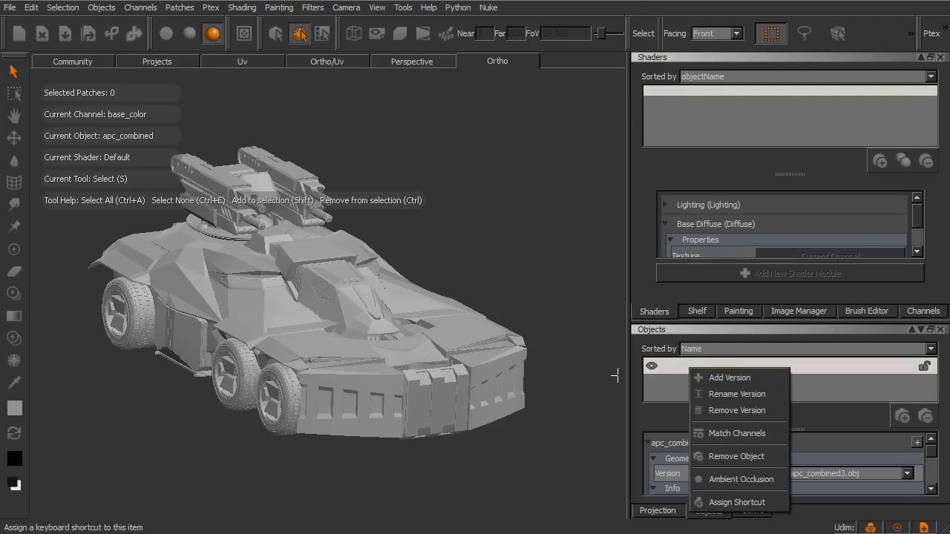
pyautogui.click(558, 223)
pyautogui.keyDown('alt'); pyautogui.moveTo(558, 224); pyautogui.dragTo(258, 153); pyautogui.keyUp('alt')
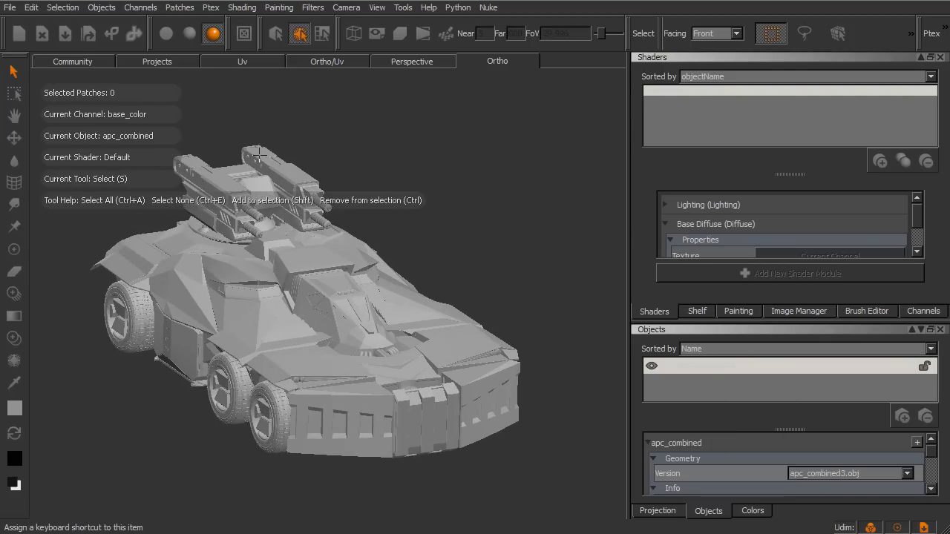
pyautogui.click(250, 60)
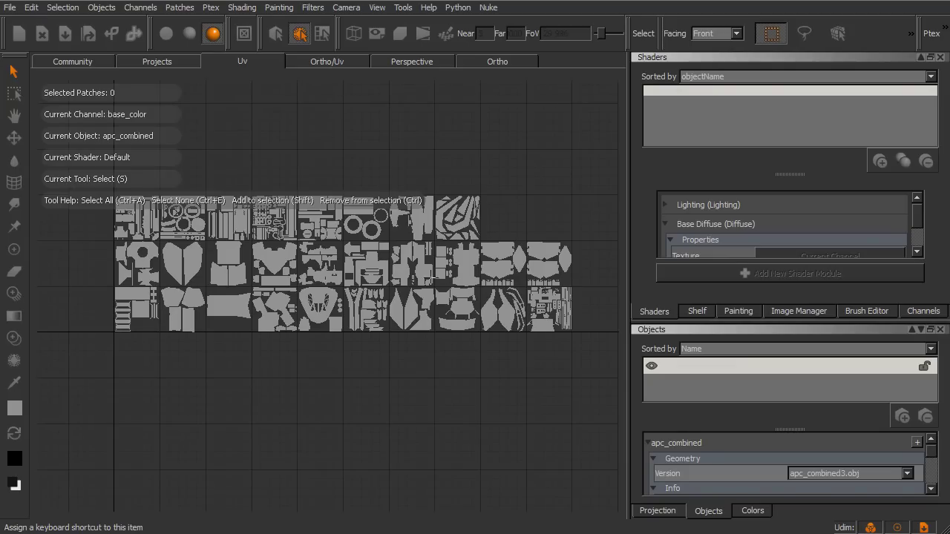
pyautogui.moveTo(424, 240); pyautogui.dragTo(420, 257, button='middle')
pyautogui.click(315, 59)
pyautogui.keyDown('alt'); pyautogui.moveTo(268, 267); pyautogui.dragTo(233, 294); pyautogui.keyUp('alt')
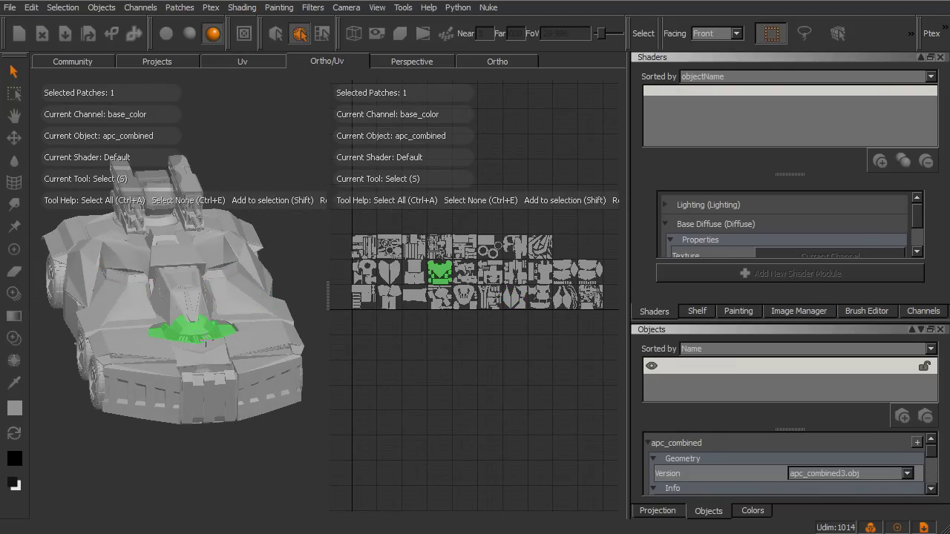
pyautogui.click(203, 308)
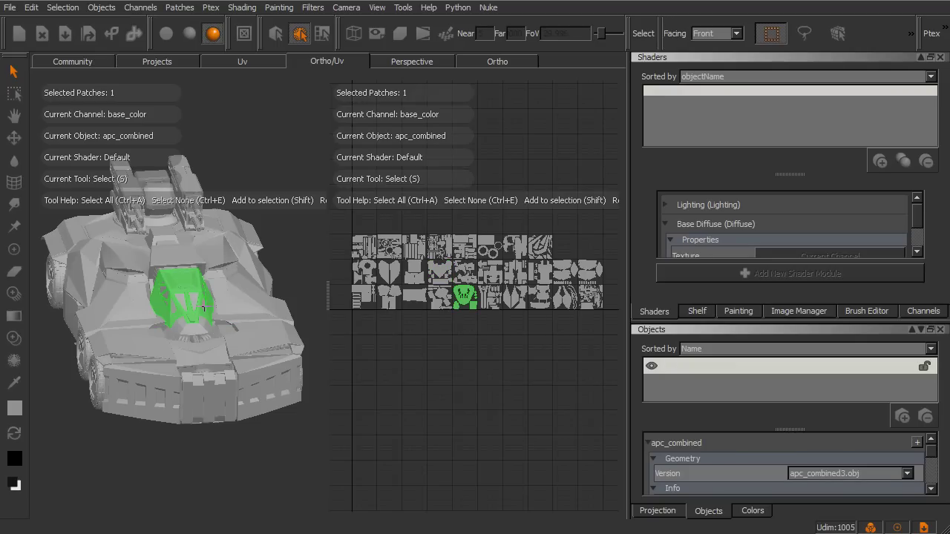
pyautogui.click(221, 249)
pyautogui.click(183, 249)
pyautogui.click(173, 224)
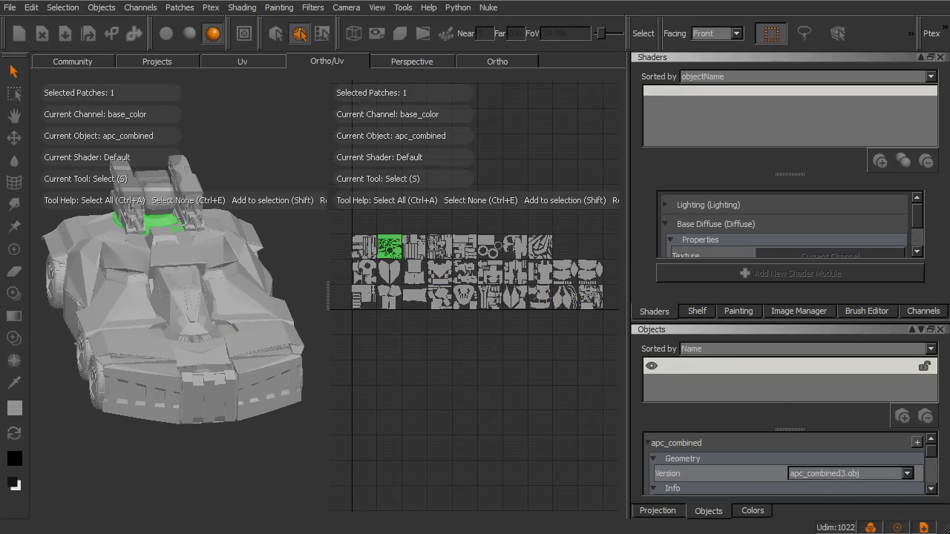
pyautogui.click(252, 367)
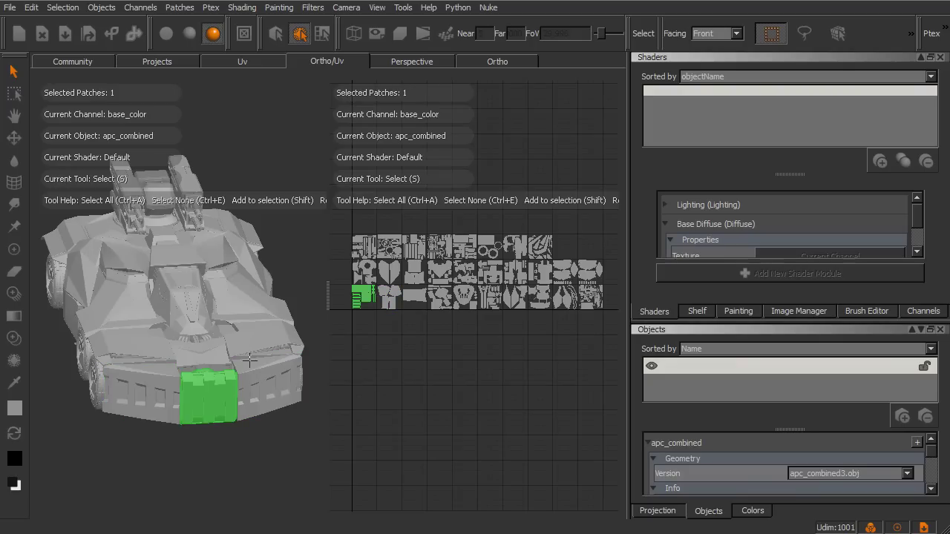
pyautogui.click(251, 354)
pyautogui.keyDown('alt'); pyautogui.moveTo(250, 353); pyautogui.dragTo(308, 344); pyautogui.keyUp('alt')
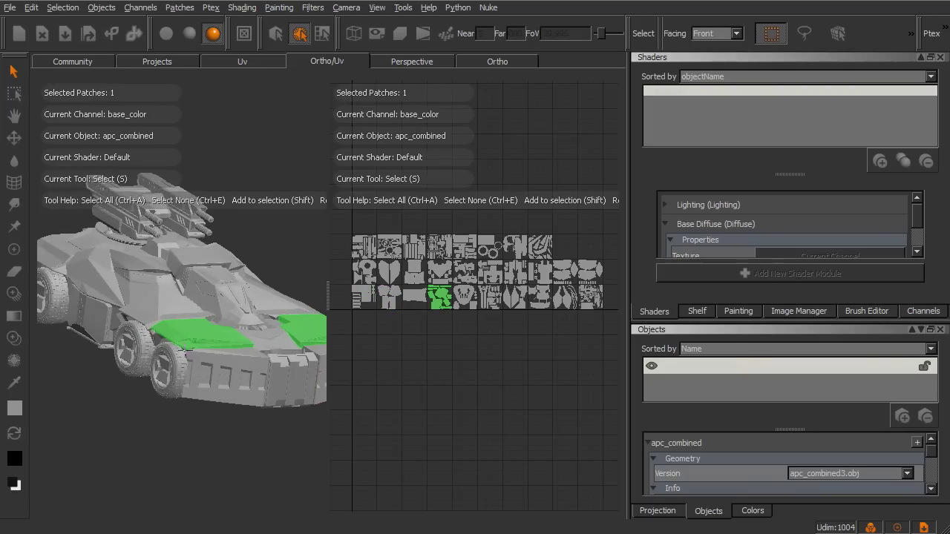
pyautogui.click(141, 346)
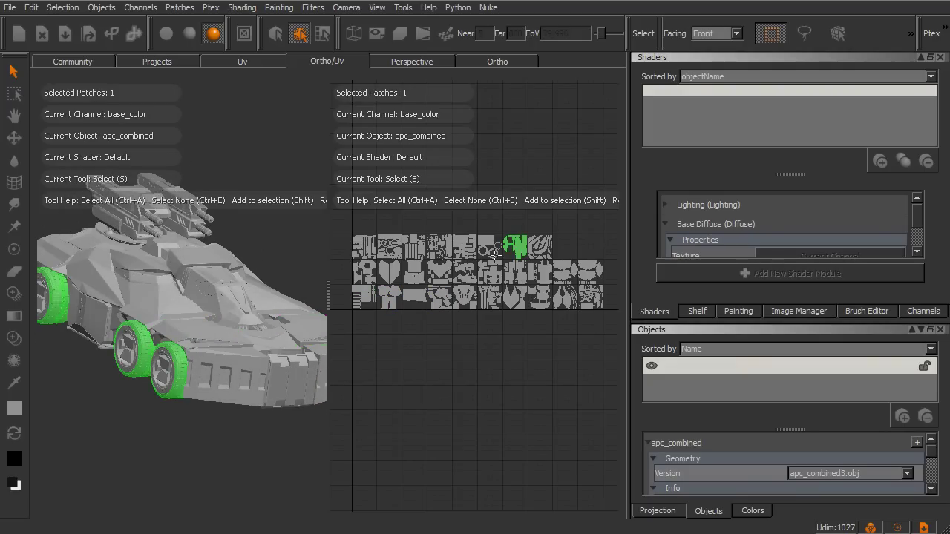
pyautogui.click(174, 375)
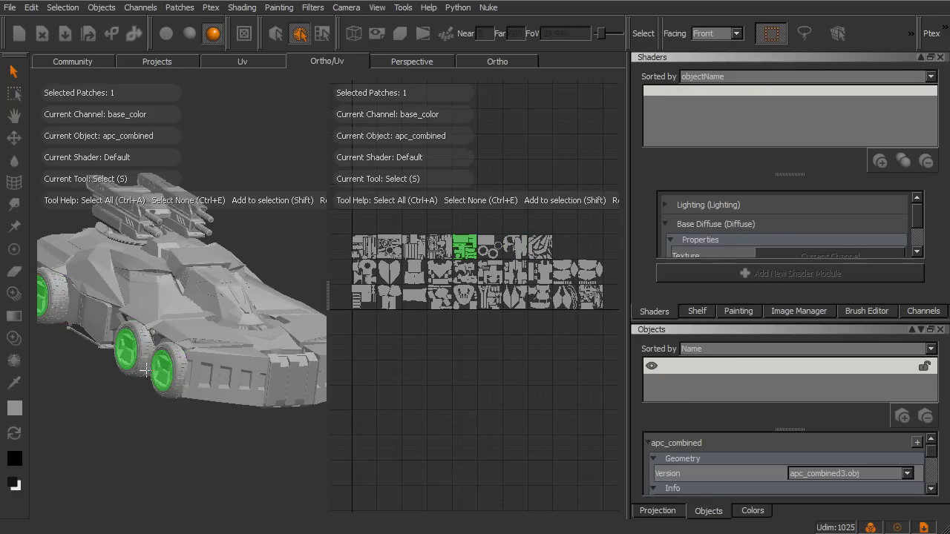
pyautogui.moveTo(209, 355); pyautogui.dragTo(223, 282, button='middle')
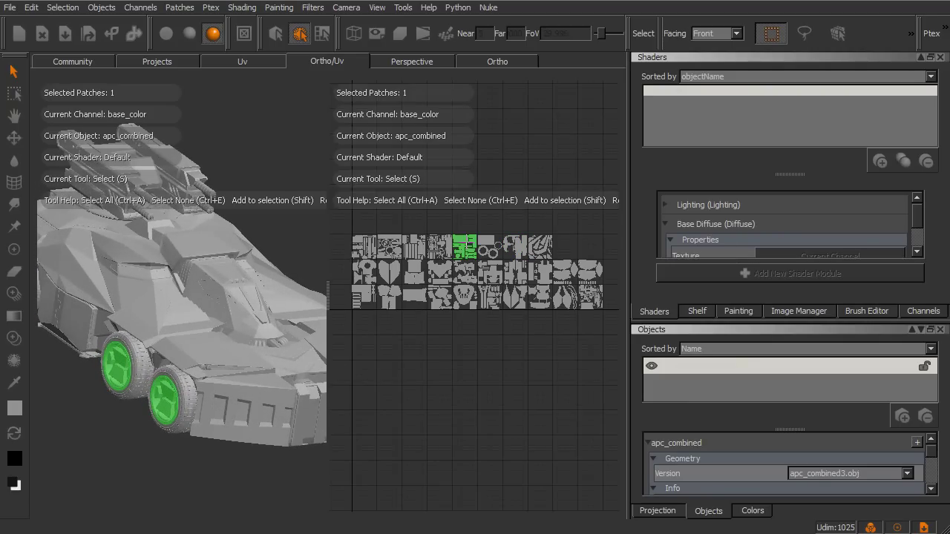
pyautogui.scroll(-5, 235, 343)
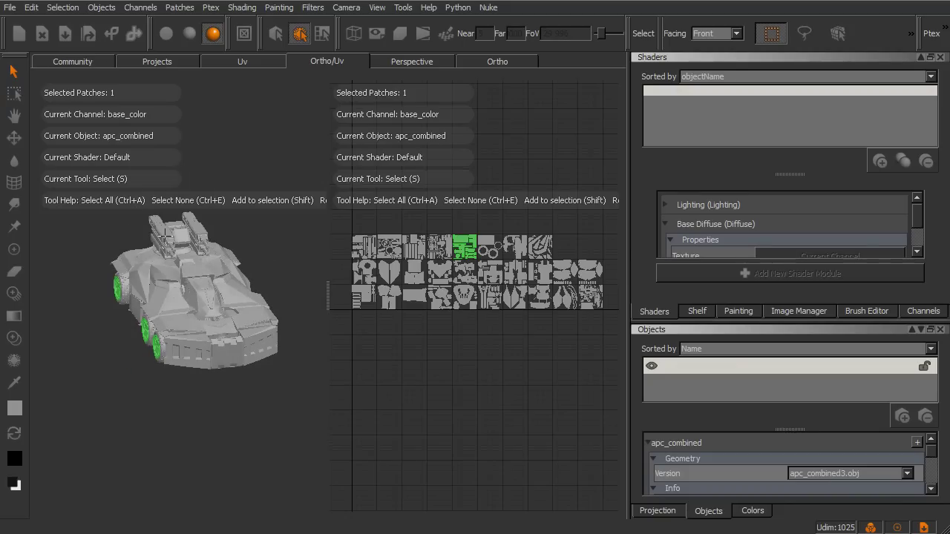
pyautogui.click(163, 236)
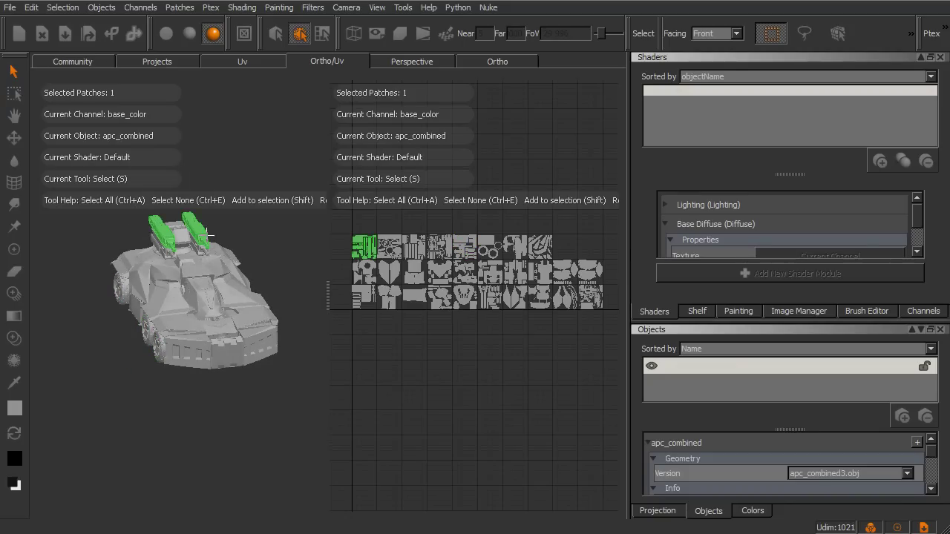
pyautogui.click(246, 229)
pyautogui.moveTo(245, 230); pyautogui.dragTo(238, 311, button='middle')
pyautogui.scroll(4, 238, 310)
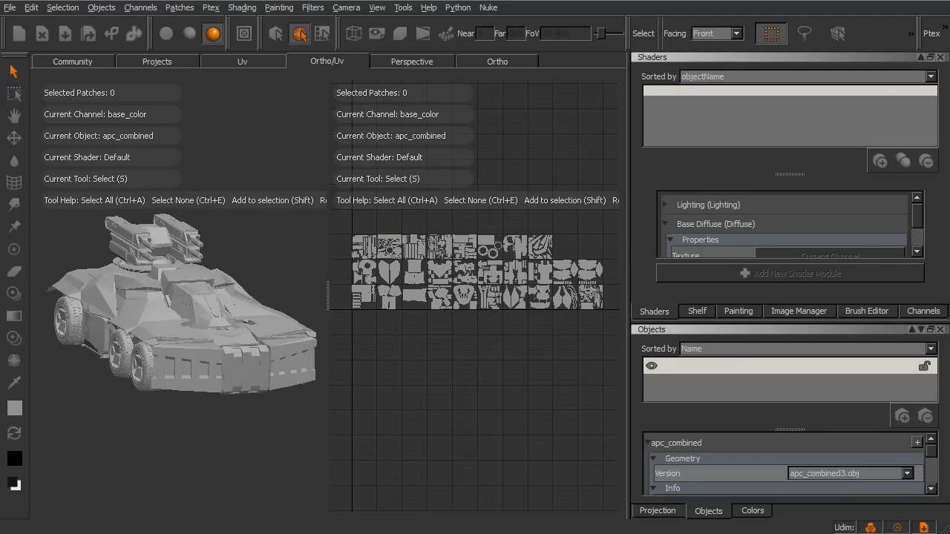
pyautogui.click(513, 62)
pyautogui.moveTo(493, 75); pyautogui.dragTo(475, 258, button='middle')
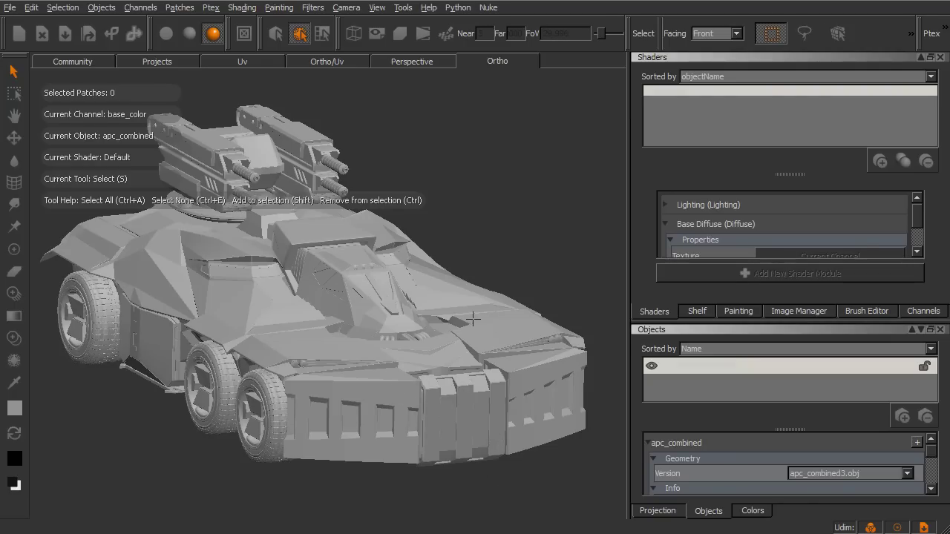
pyautogui.moveTo(473, 319)
pyautogui.mouseDown(button='middle')
pyautogui.moveTo(472, 304)
pyautogui.moveTo(460, 321)
pyautogui.mouseUp(button='middle')
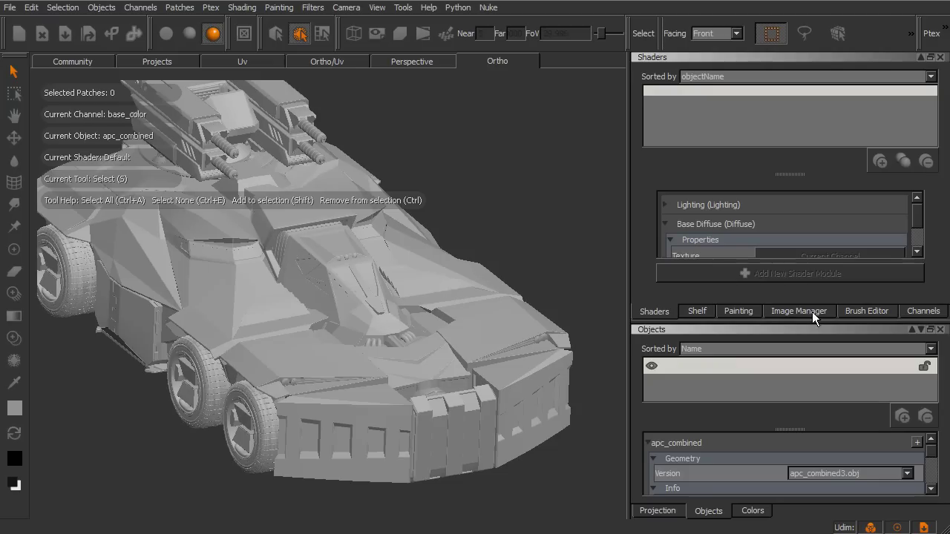
# Step: With base_color selected, set the foreground colour to dark teal-grey (0.276, 0.342, 0.324)
pyautogui.click(920, 314)
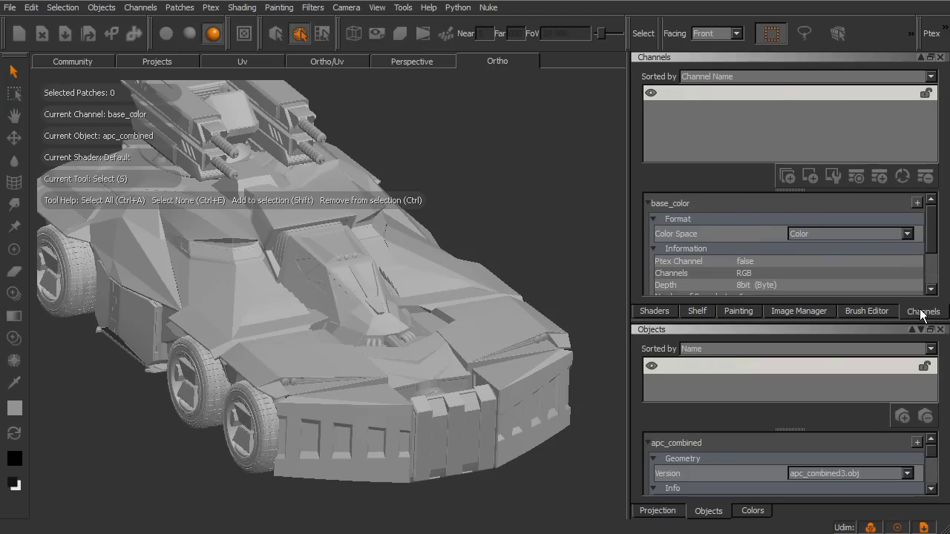
pyautogui.click(679, 92)
pyautogui.click(756, 511)
pyautogui.click(673, 366)
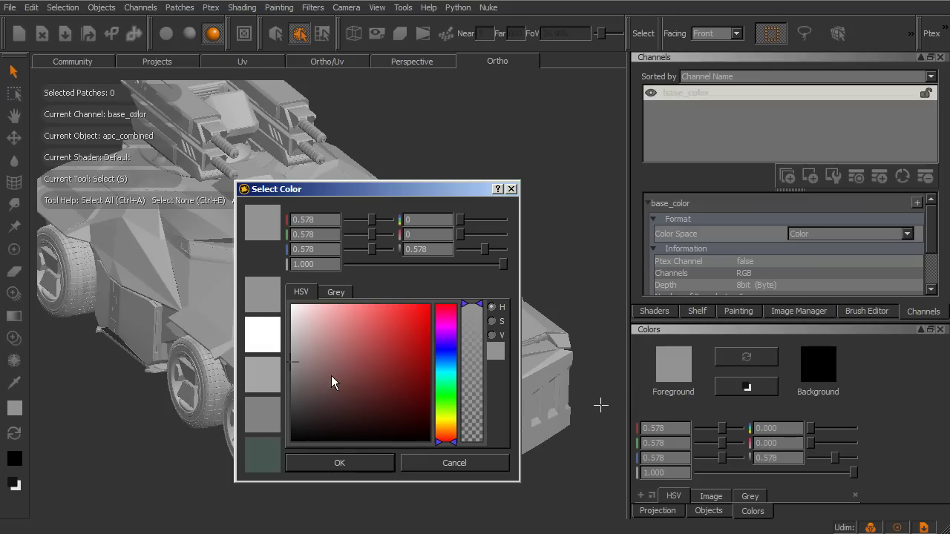
pyautogui.click(264, 450)
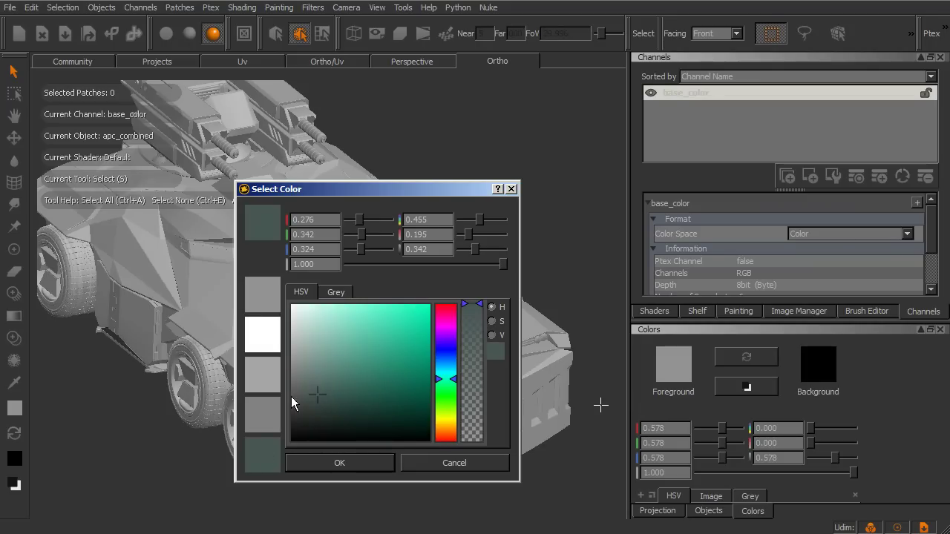
pyautogui.click(352, 465)
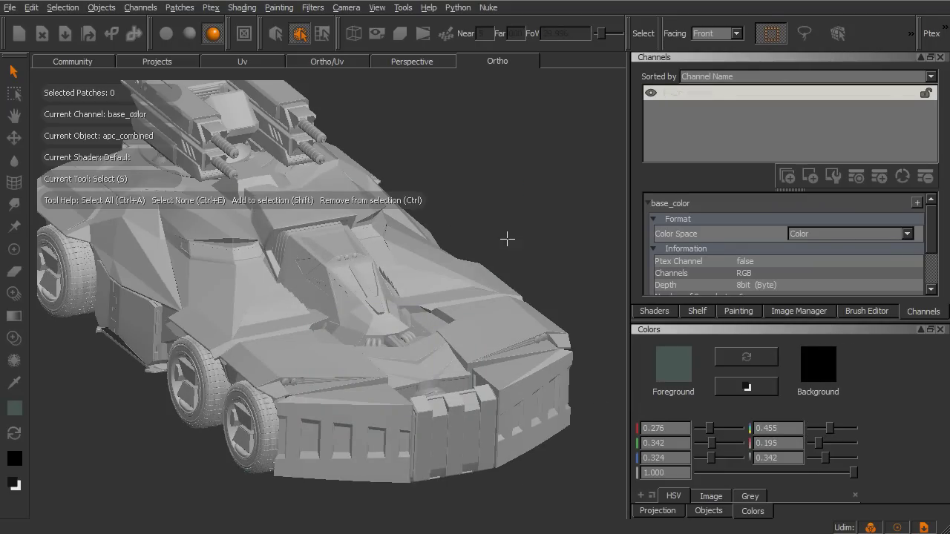
pyautogui.moveTo(507, 238); pyautogui.dragTo(571, 267, button='middle')
pyautogui.click(655, 311)
pyautogui.click(706, 315)
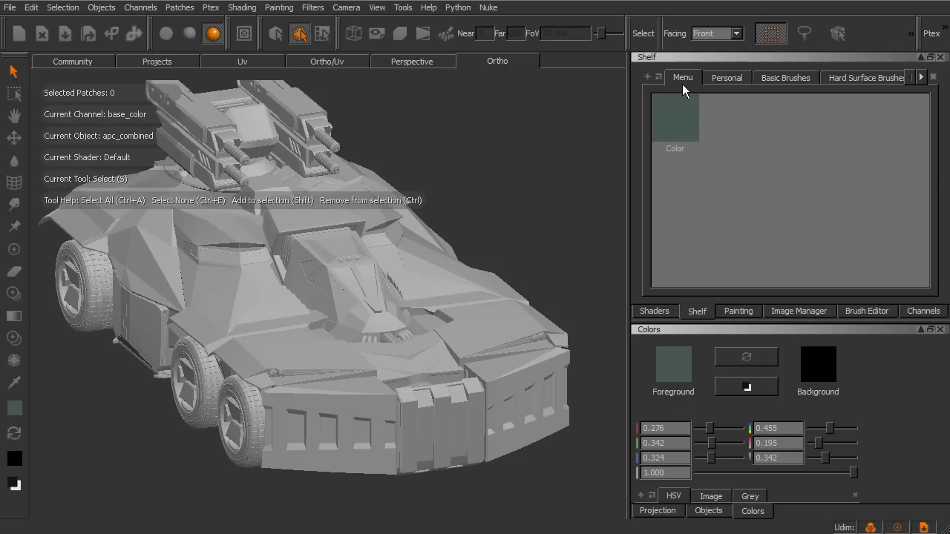
# Step: Box-select all the APC's body patches and add the one missed patch
pyautogui.click(654, 312)
pyautogui.click(927, 313)
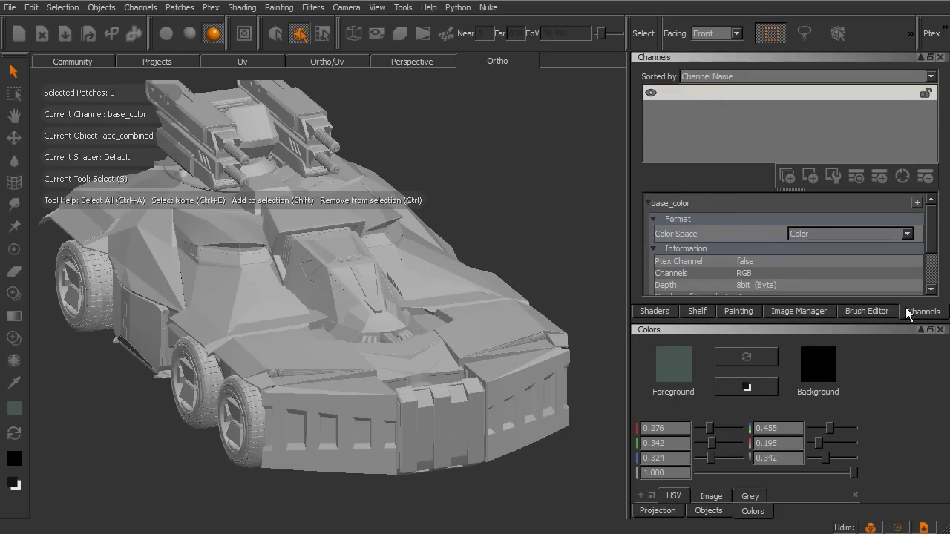
pyautogui.scroll(-3, 452, 288)
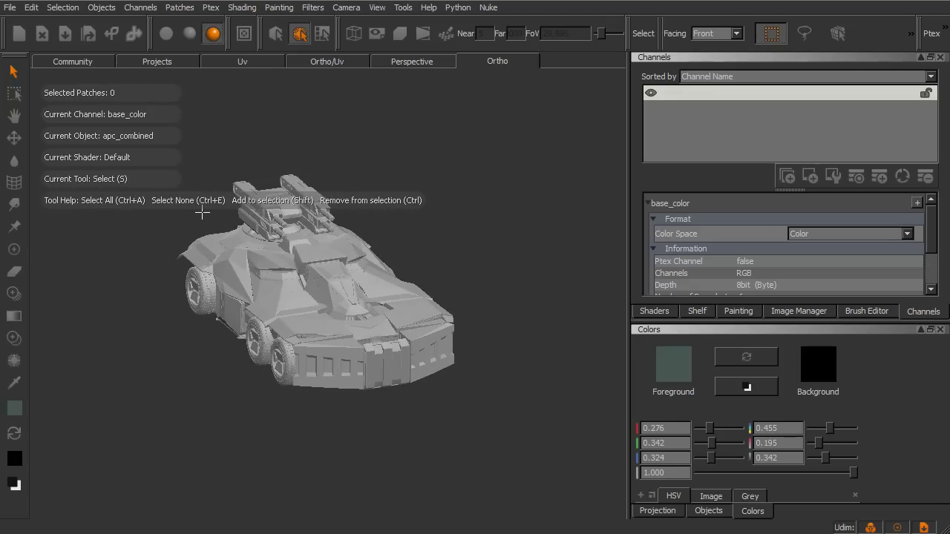
pyautogui.moveTo(176, 137); pyautogui.dragTo(523, 439)
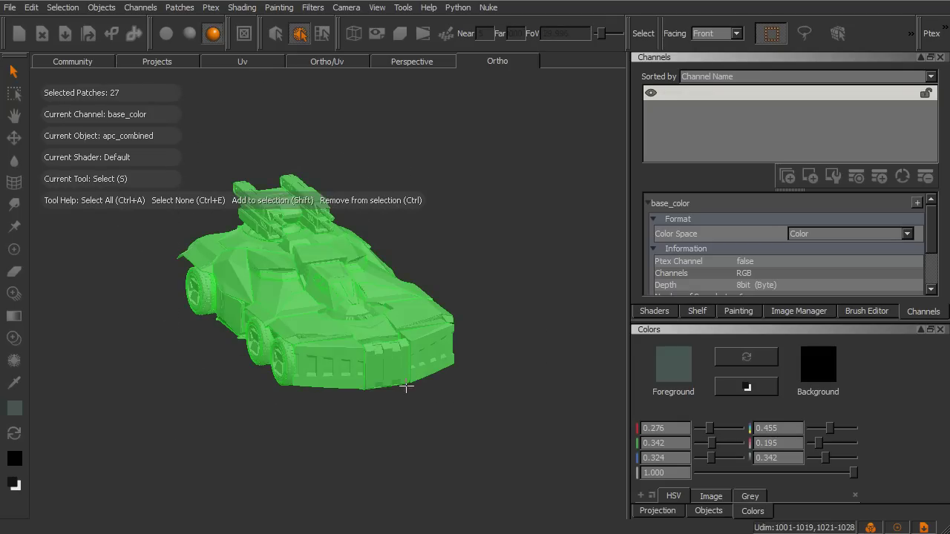
pyautogui.moveTo(403, 388); pyautogui.dragTo(351, 349, button='middle')
pyautogui.scroll(5, 351, 349)
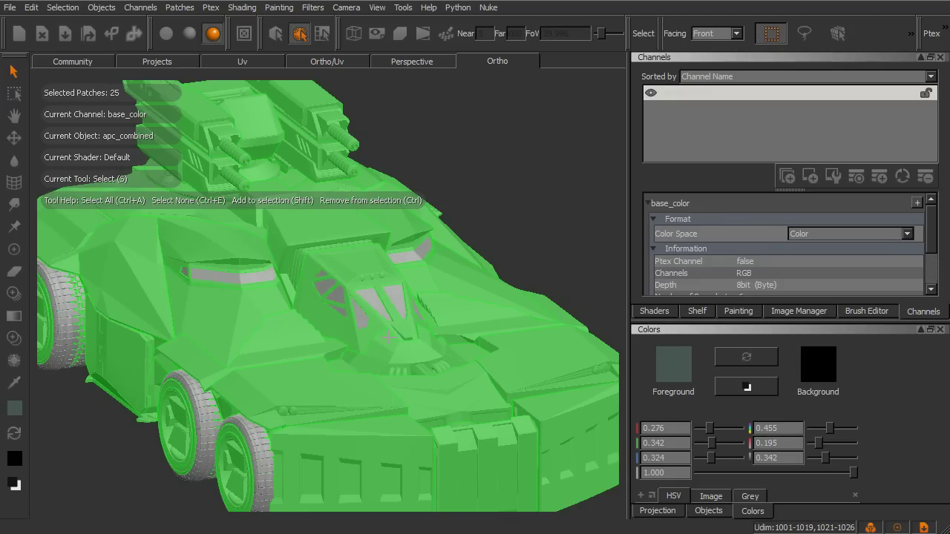
pyautogui.keyDown('alt'); pyautogui.moveTo(360, 316); pyautogui.dragTo(205, 173); pyautogui.keyUp('alt')
pyautogui.keyDown('shift'); pyautogui.click(453, 361); pyautogui.keyUp('shift')
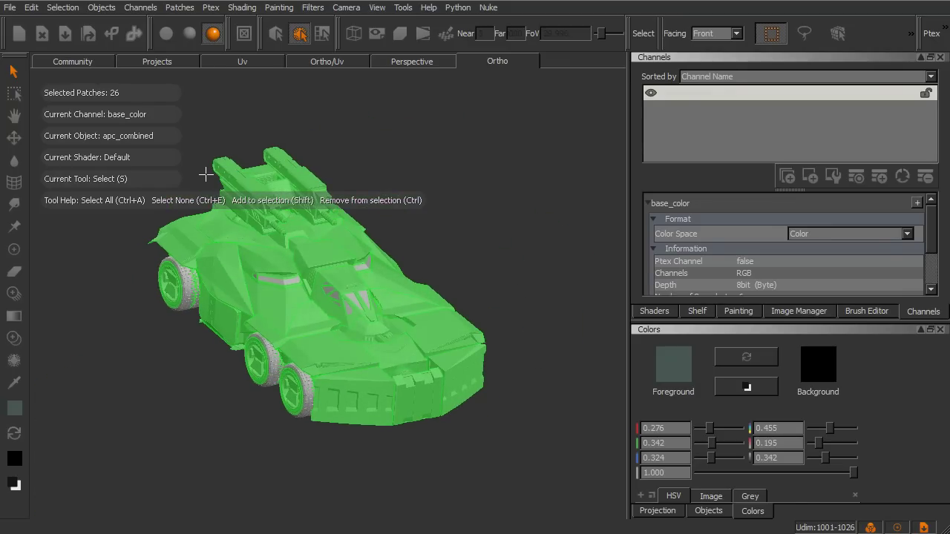
# Step: Fill the selected patches with the foreground colour via Patches > Fill Foreground, then deselect
pyautogui.click(186, 11)
pyautogui.click(208, 123)
pyautogui.click(490, 217)
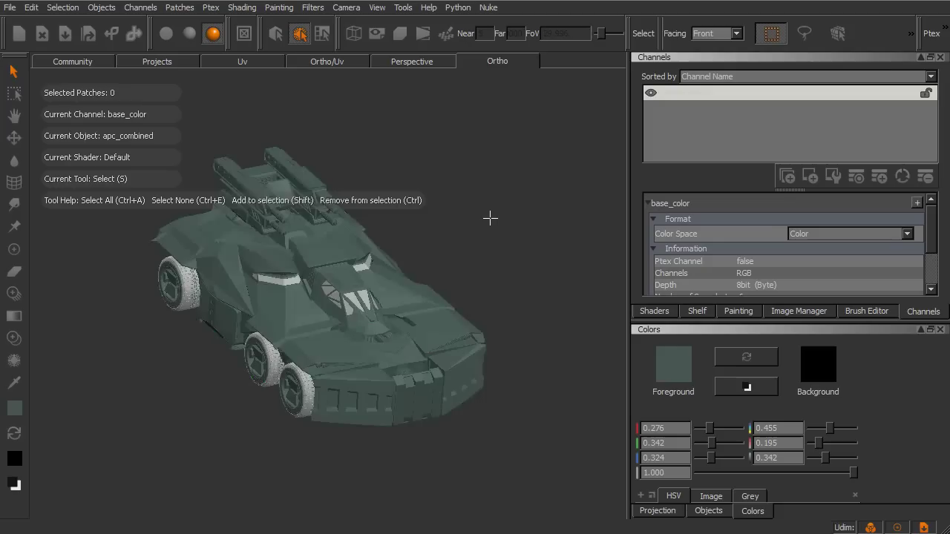
pyautogui.keyDown('alt'); pyautogui.moveTo(490, 218); pyautogui.dragTo(422, 150); pyautogui.keyUp('alt')
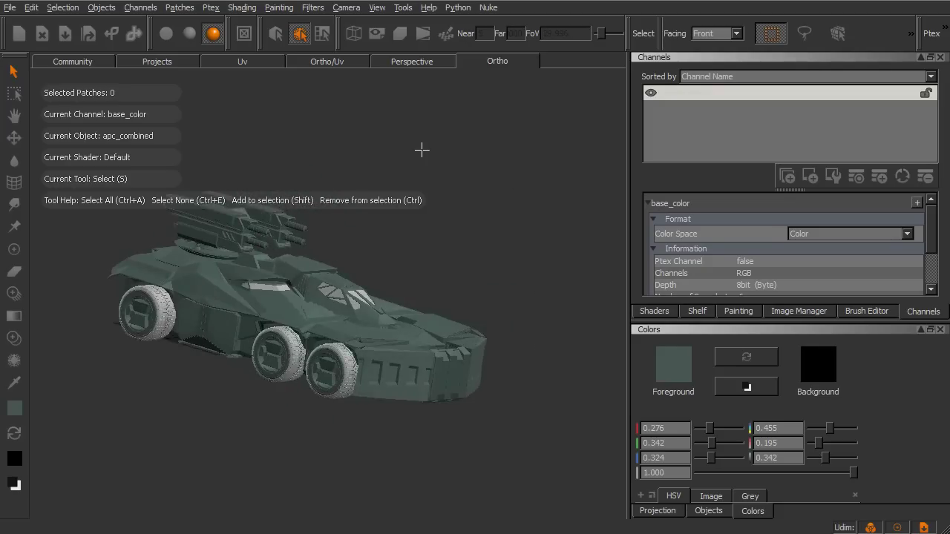
pyautogui.keyDown('alt'); pyautogui.moveTo(422, 150); pyautogui.dragTo(521, 241, button='right'); pyautogui.keyUp('alt')
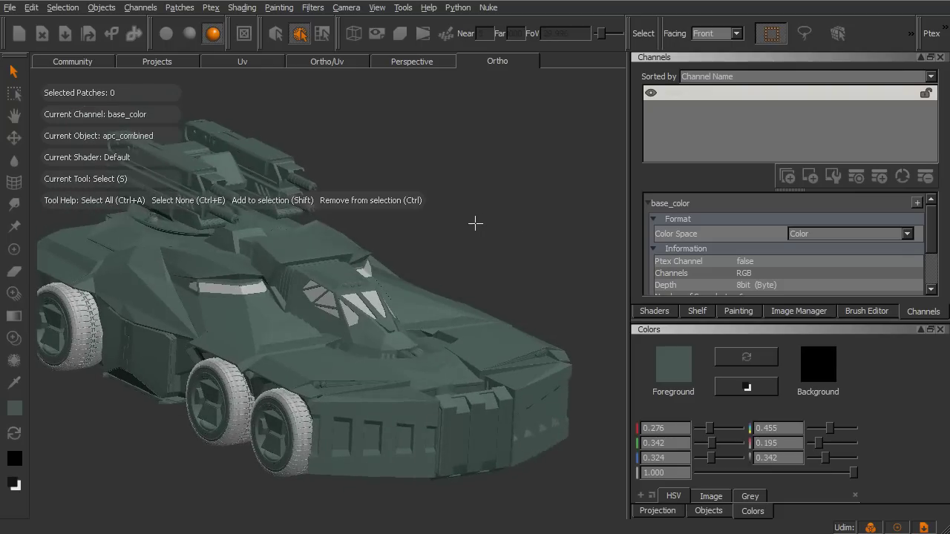
# Step: Create a 1024 x 1024 channel named metal filled light grey (0.743), and make it current
pyautogui.keyDown('alt'); pyautogui.moveTo(475, 223); pyautogui.dragTo(513, 218); pyautogui.keyUp('alt')
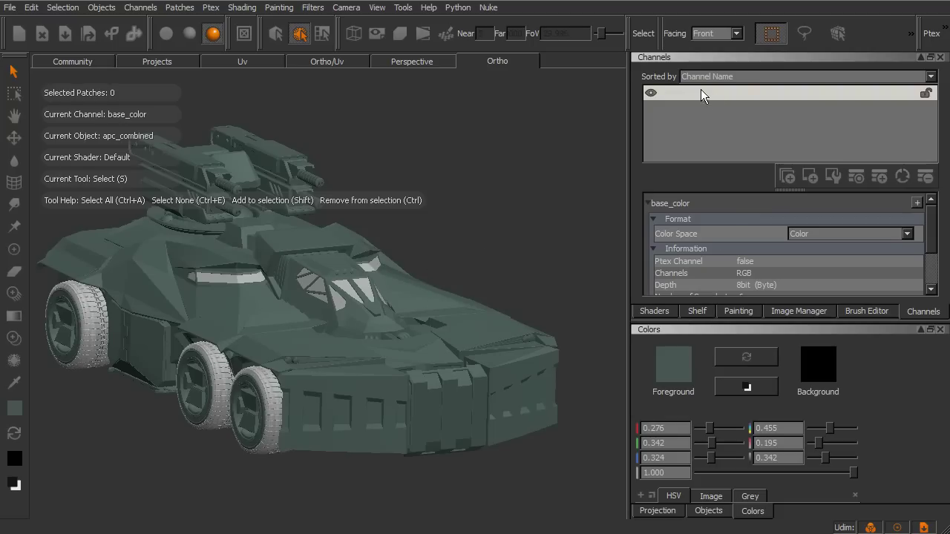
pyautogui.click(878, 178)
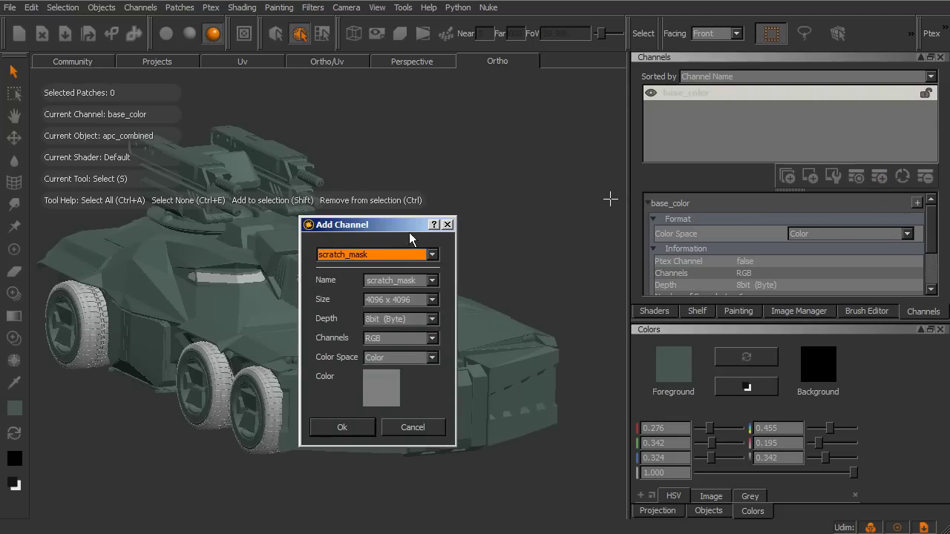
pyautogui.moveTo(399, 227); pyautogui.dragTo(494, 227)
pyautogui.click(524, 280)
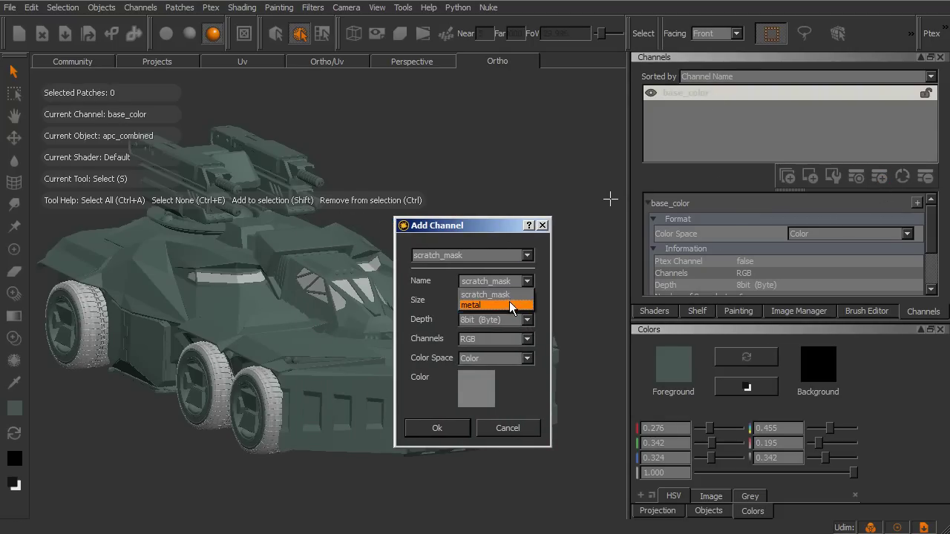
pyautogui.click(509, 301)
pyautogui.click(527, 300)
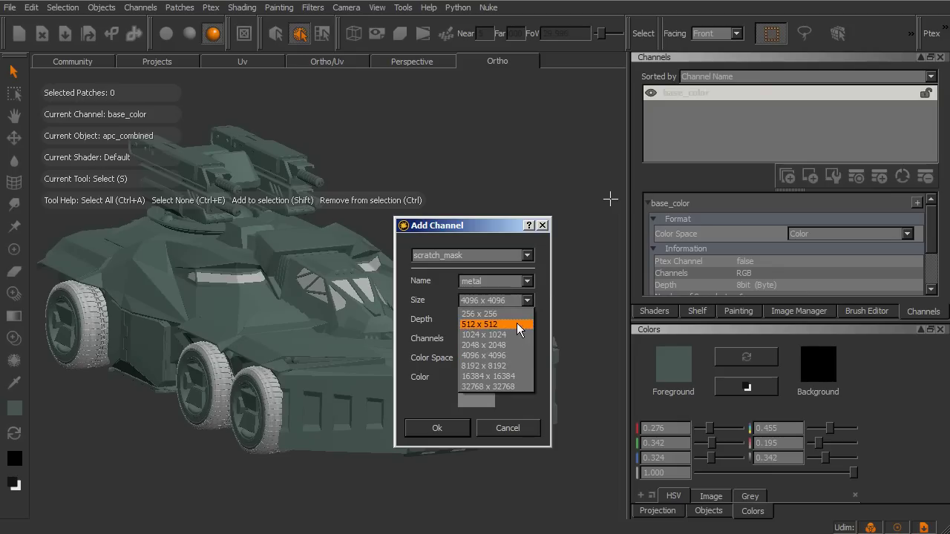
pyautogui.click(512, 334)
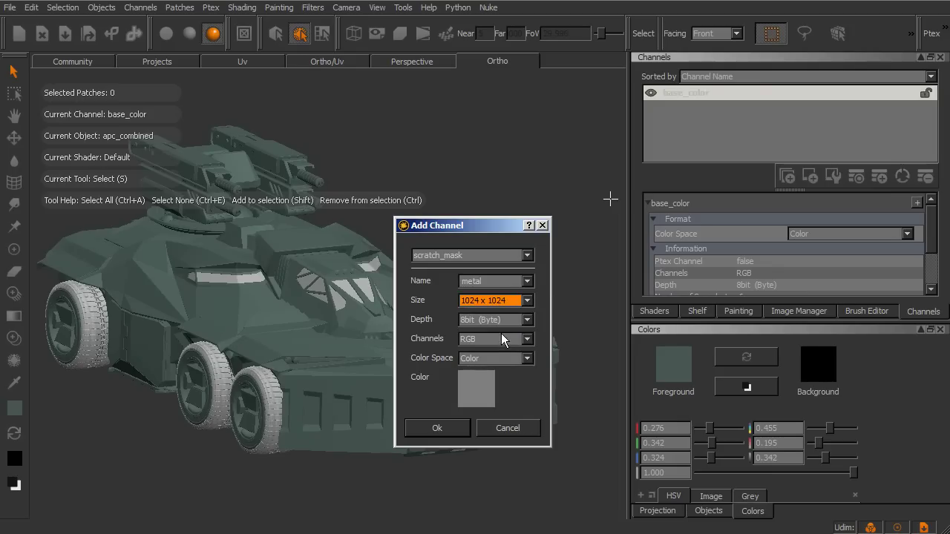
pyautogui.click(476, 381)
pyautogui.moveTo(301, 347); pyautogui.dragTo(288, 340)
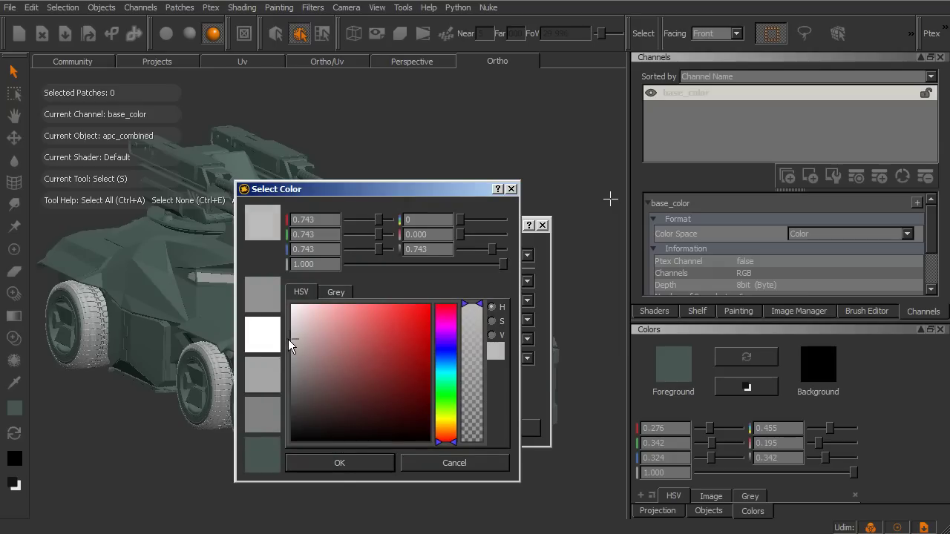
pyautogui.click(339, 463)
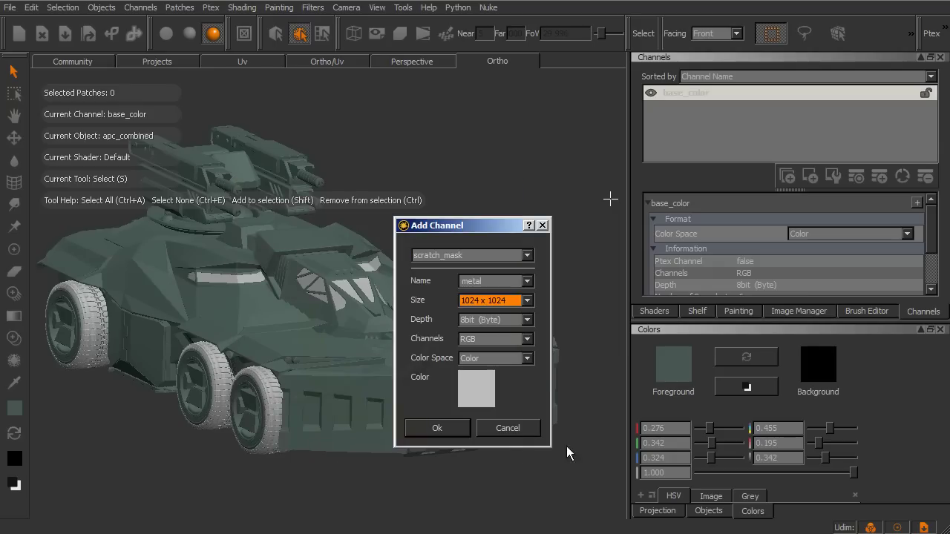
pyautogui.click(459, 428)
pyautogui.click(686, 95)
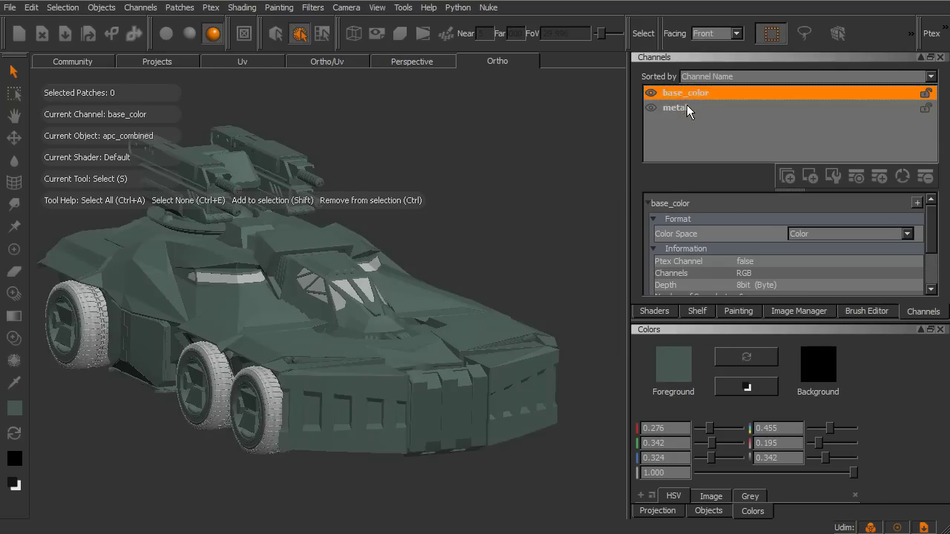
pyautogui.click(690, 107)
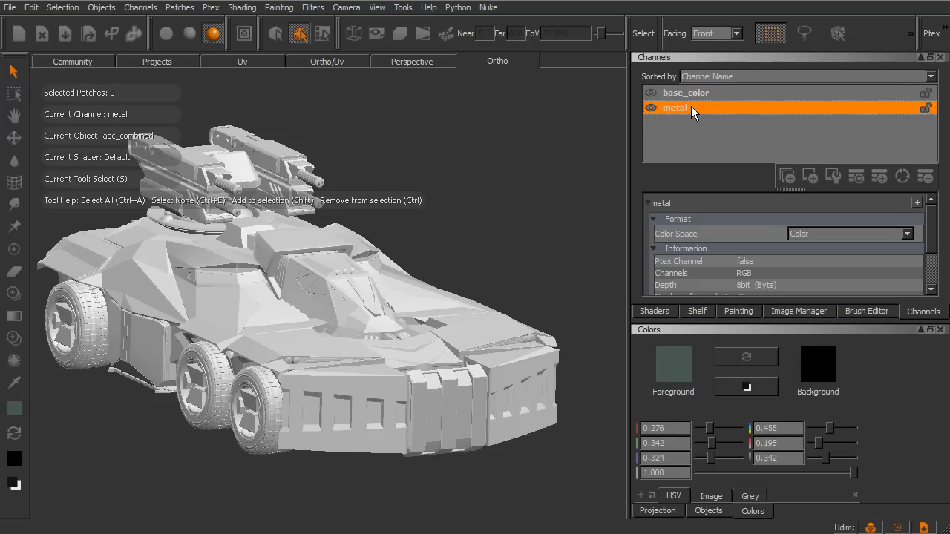
# Step: Create a 4096 x 4096 channel named scratch_mask filled pure white
pyautogui.click(881, 178)
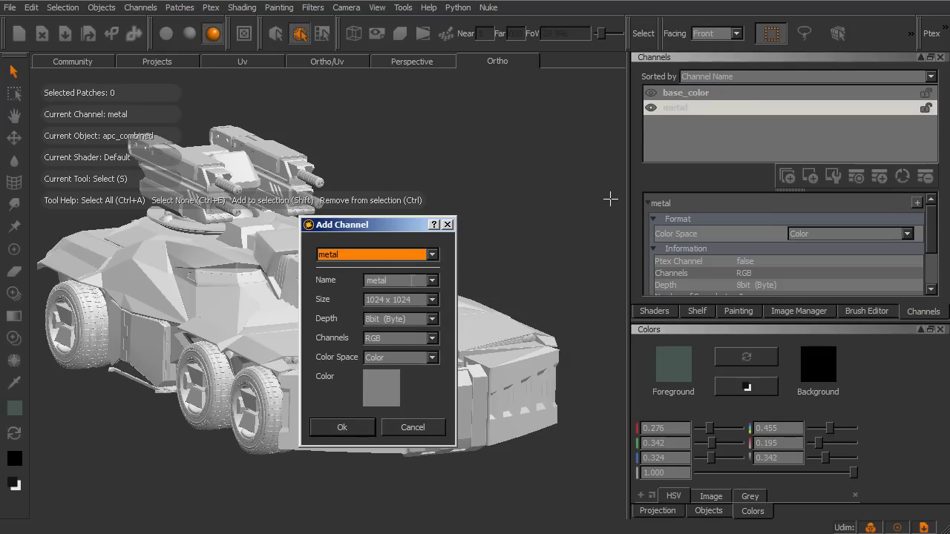
pyautogui.click(431, 280)
pyautogui.click(418, 301)
pyautogui.click(433, 300)
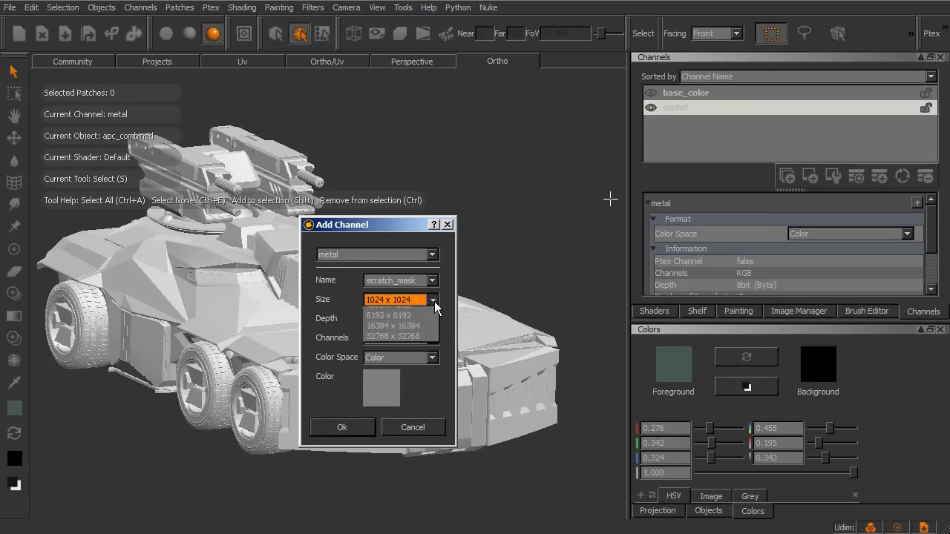
pyautogui.click(419, 358)
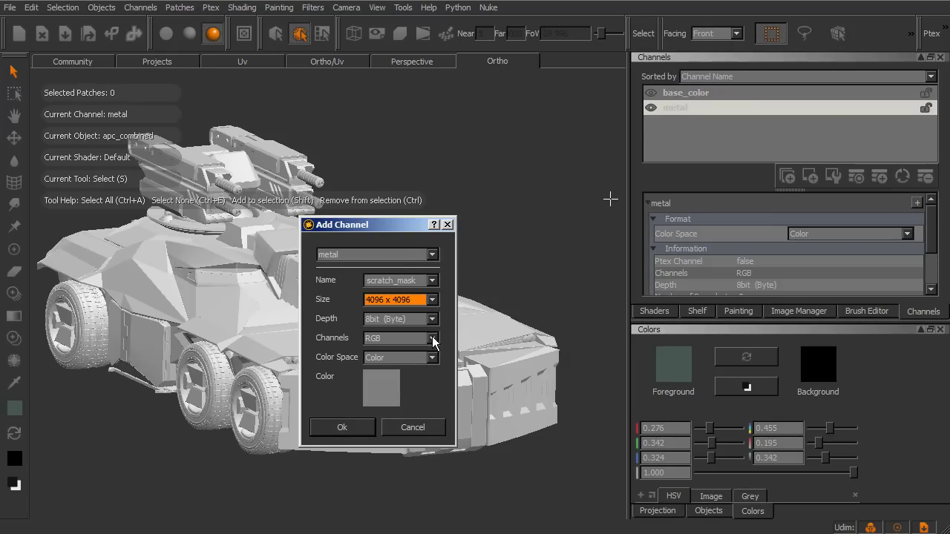
pyautogui.click(390, 380)
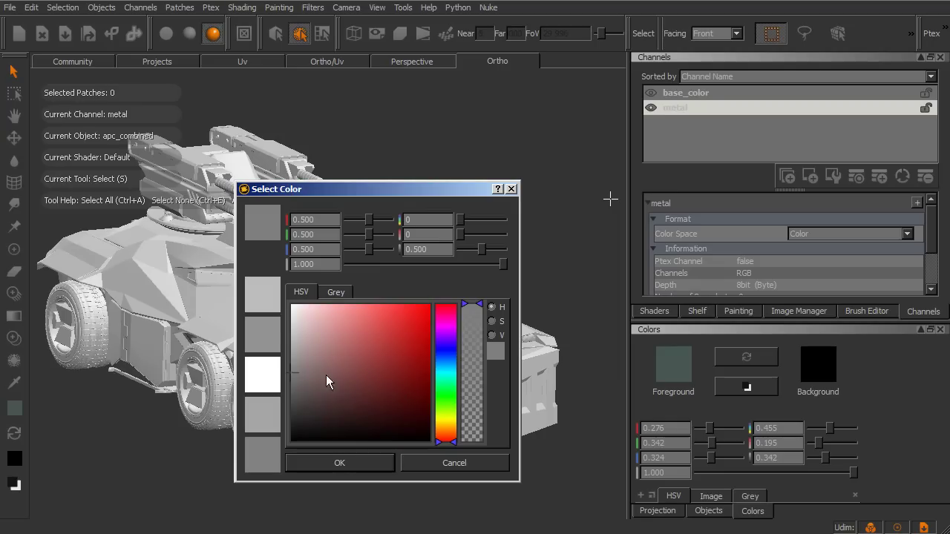
pyautogui.click(263, 374)
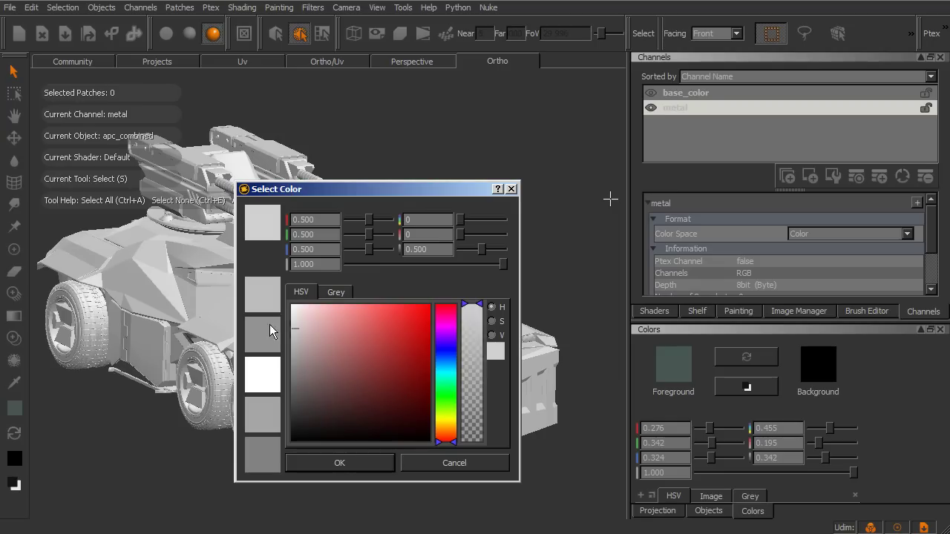
pyautogui.click(340, 470)
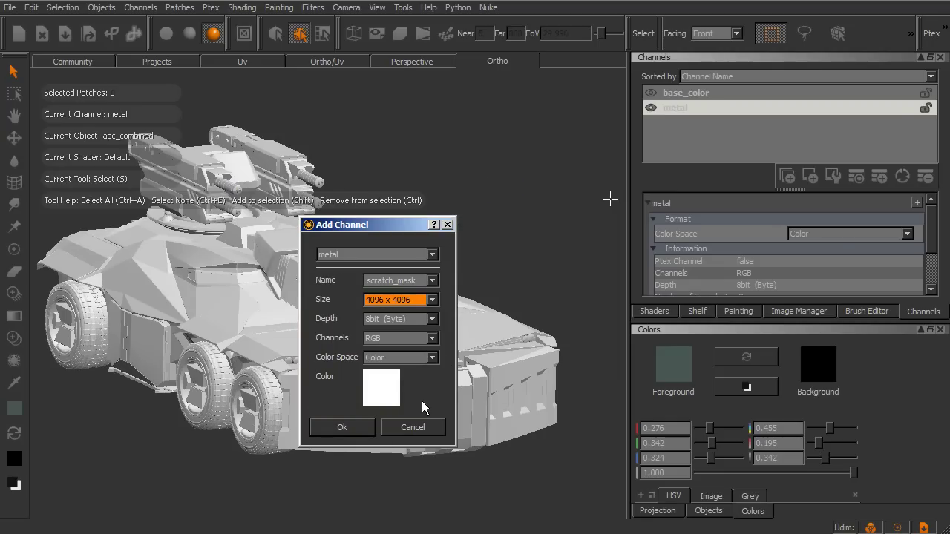
pyautogui.click(343, 428)
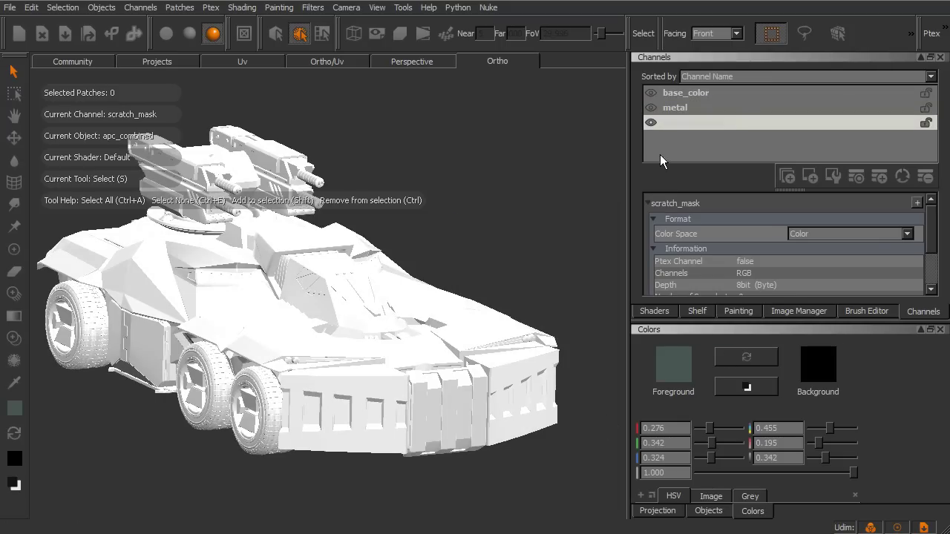
# Step: Check the base_color, metal and scratch_mask channels, then begin renaming the metal channel
pyautogui.click(698, 93)
pyautogui.click(684, 109)
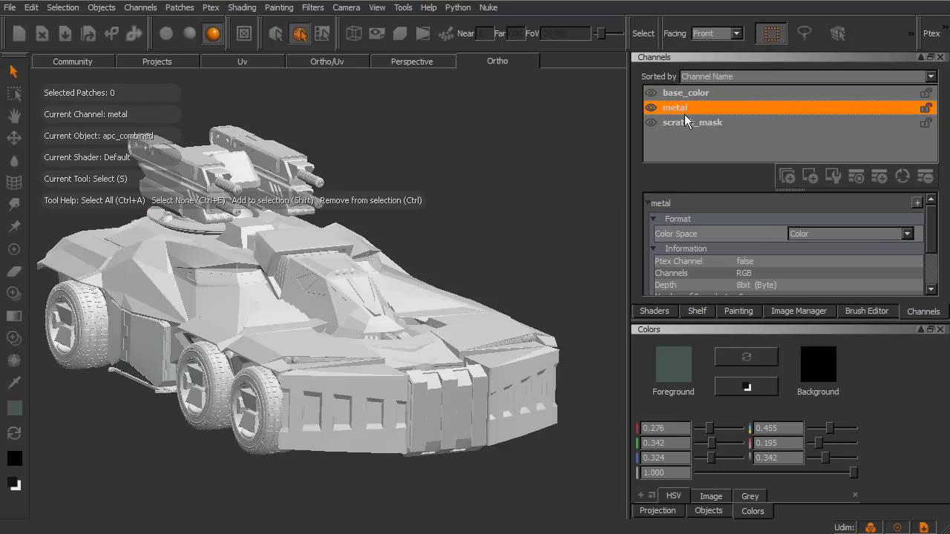
pyautogui.click(687, 122)
pyautogui.click(681, 110)
pyautogui.click(684, 93)
pyautogui.doubleClick(686, 108)
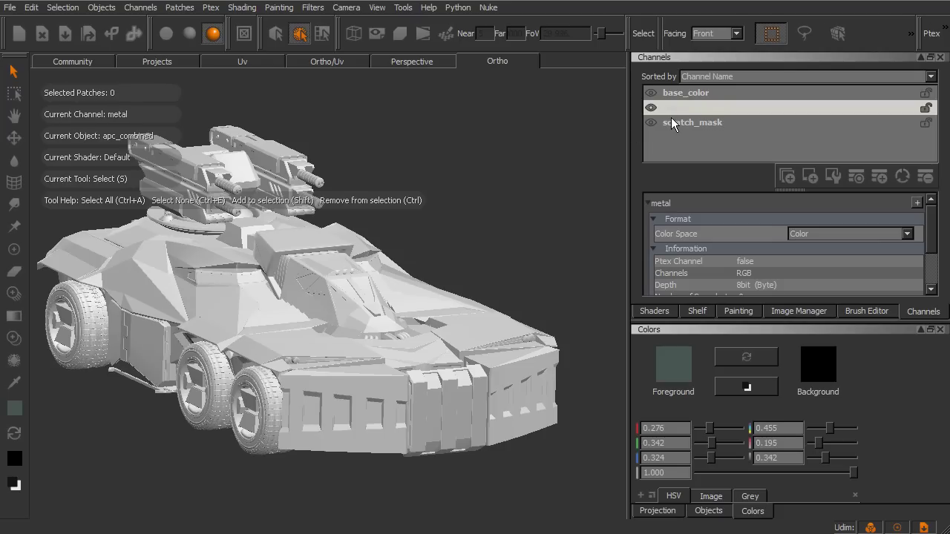
pyautogui.click(657, 312)
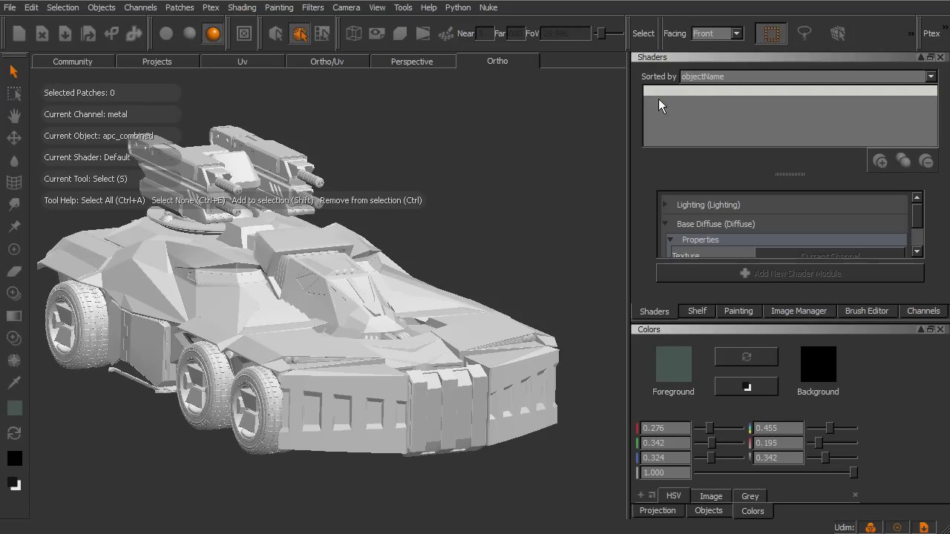
pyautogui.click(881, 163)
pyautogui.click(670, 102)
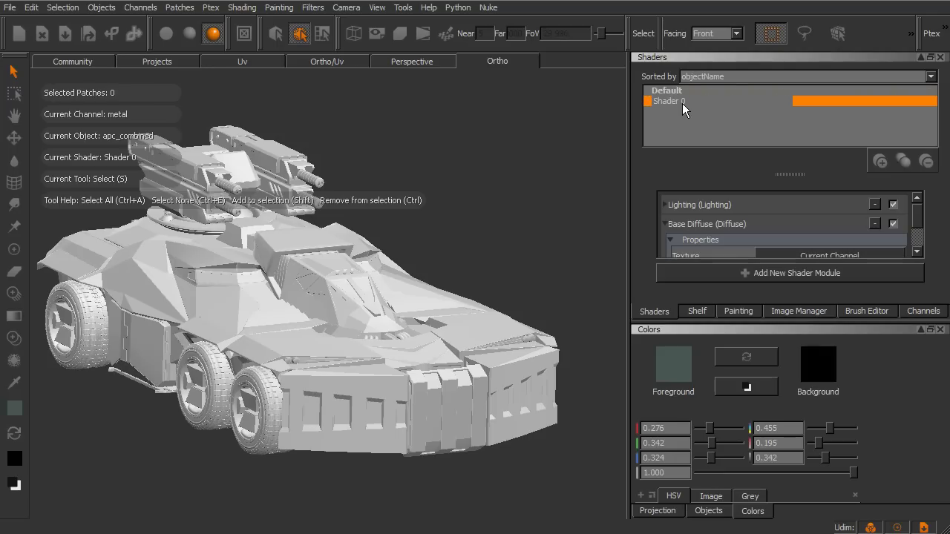
pyautogui.write('APC_Sha')
pyautogui.press('Return')
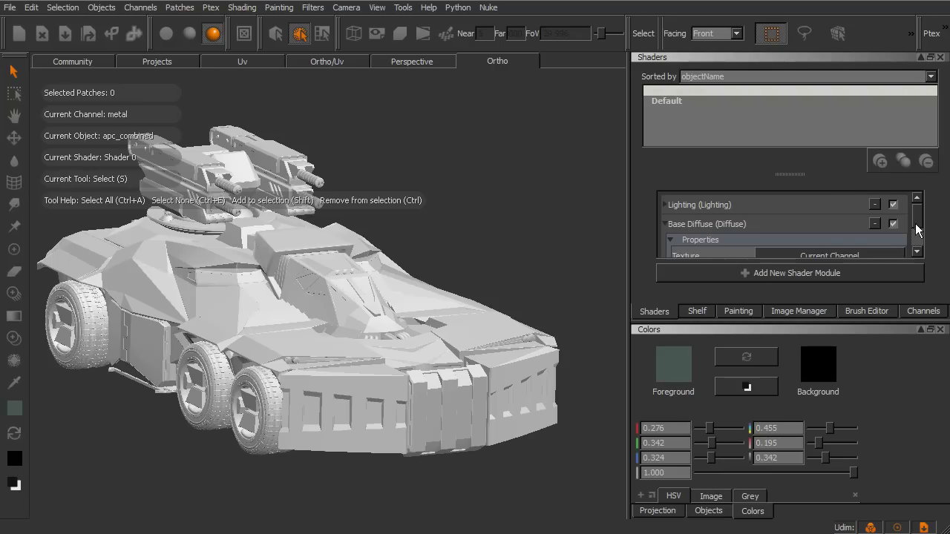
pyautogui.moveTo(915, 224)
pyautogui.mouseDown()
pyautogui.moveTo(920, 242)
pyautogui.moveTo(920, 224)
pyautogui.mouseUp()
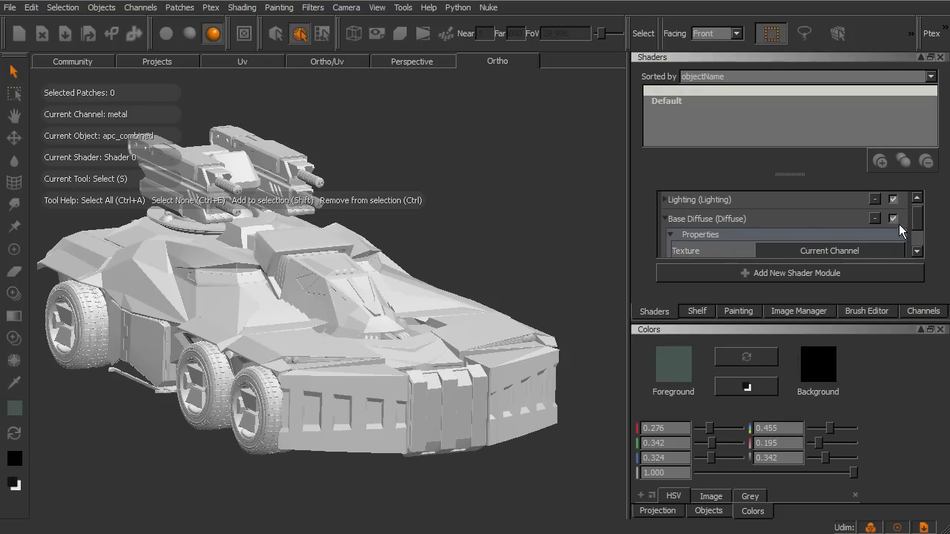
pyautogui.moveTo(919, 223); pyautogui.dragTo(918, 231)
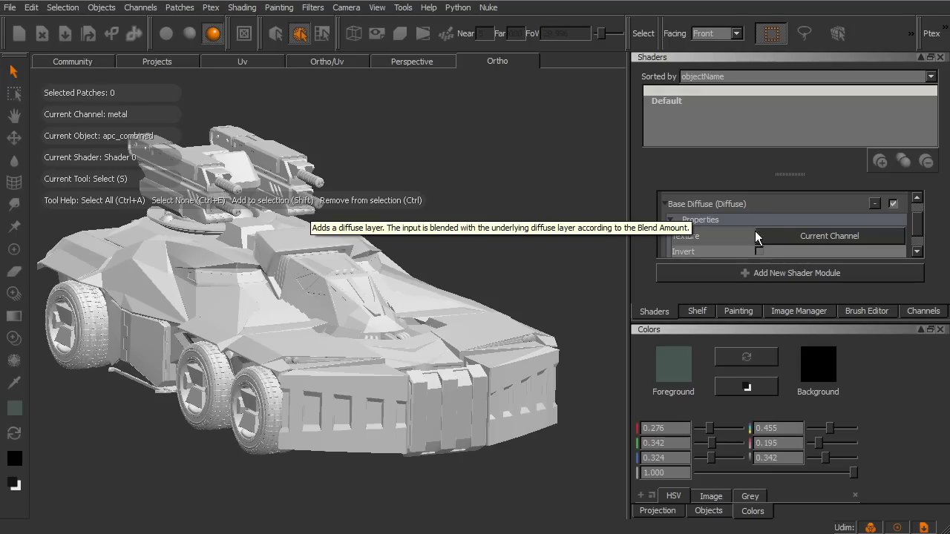
pyautogui.click(787, 234)
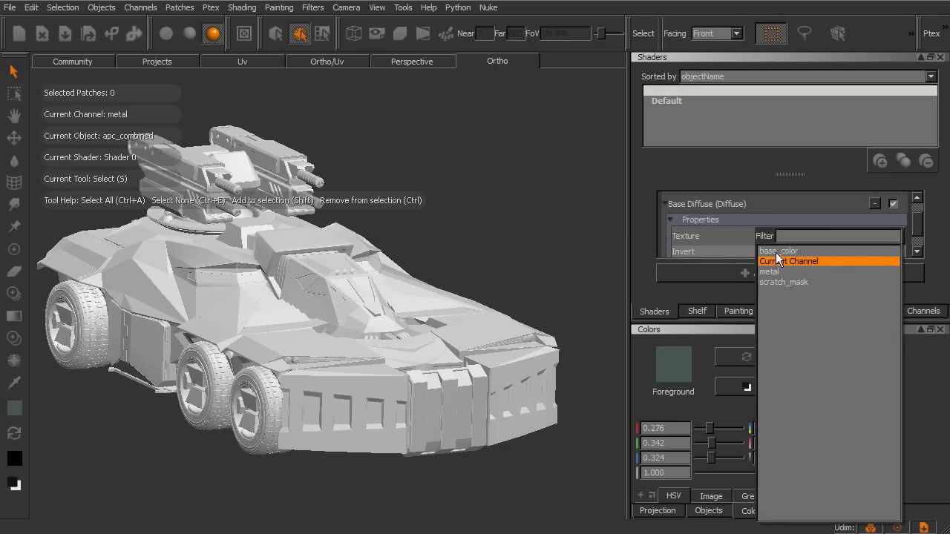
pyautogui.press('Return')
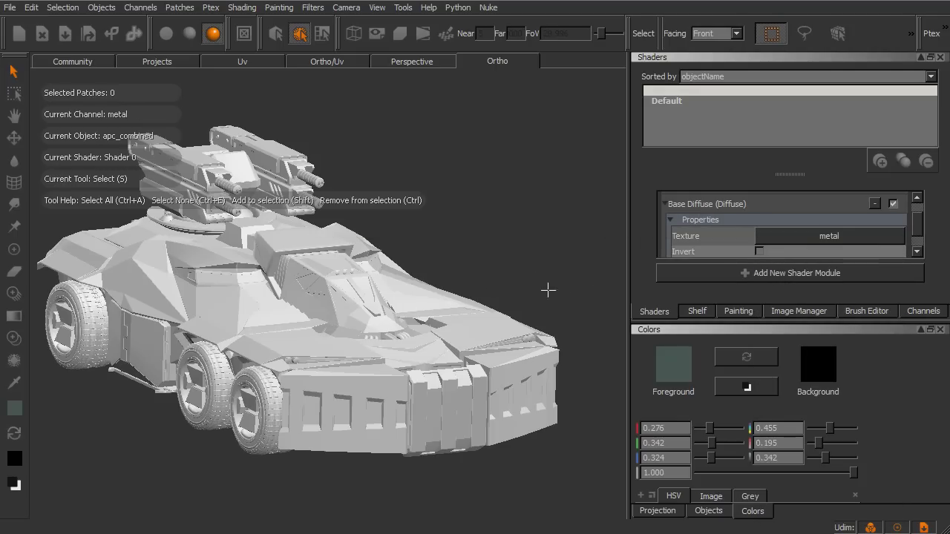
pyautogui.scroll(1, 915, 235)
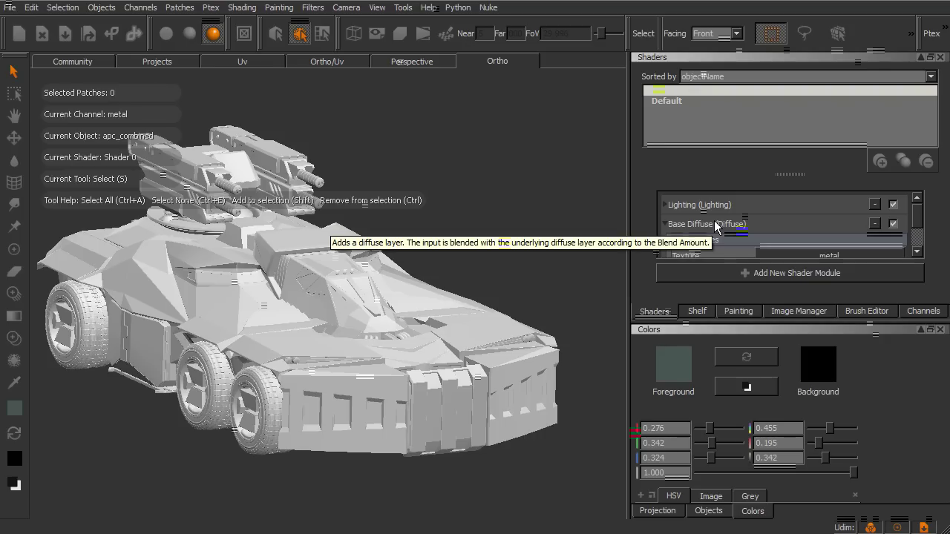
# Step: Add a Masked Diffuse Blend shader module and review where it sits in the shader stack
pyautogui.click(778, 273)
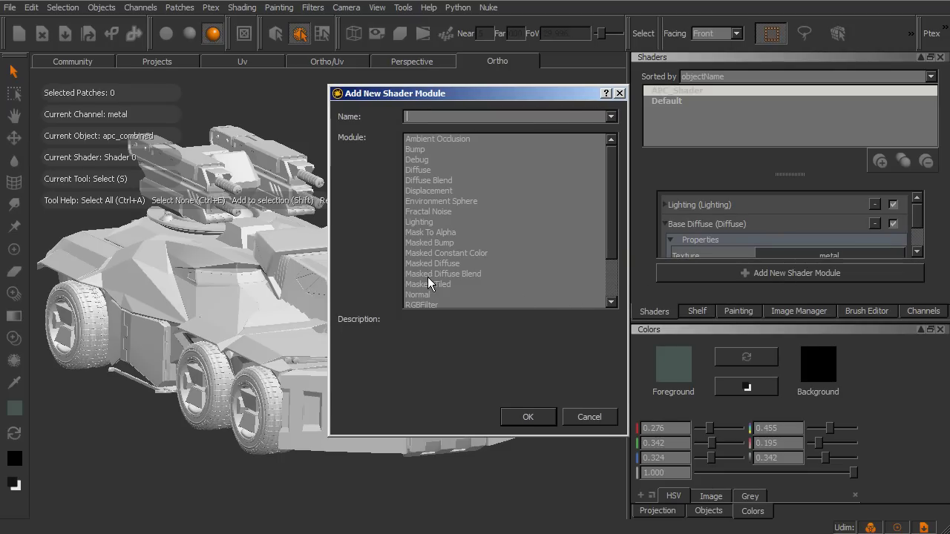
pyautogui.click(484, 274)
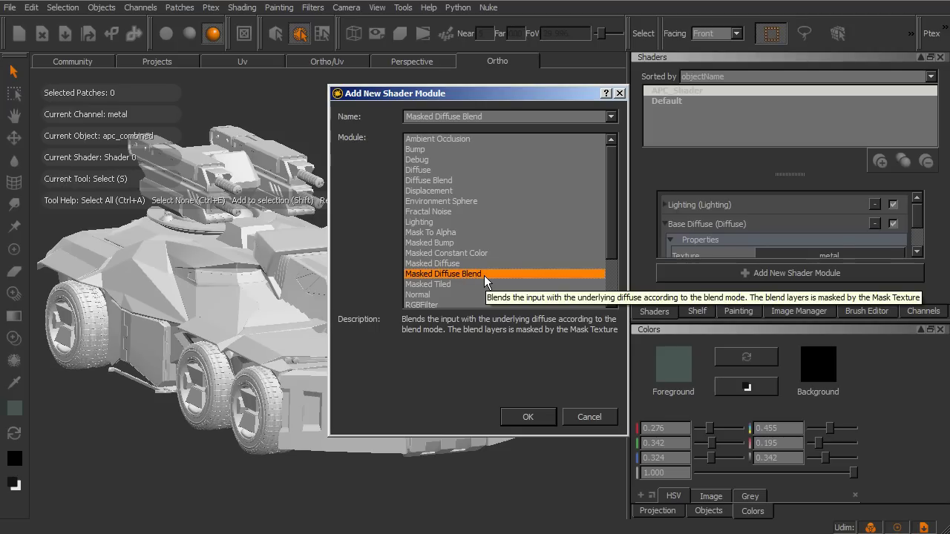
pyautogui.click(547, 419)
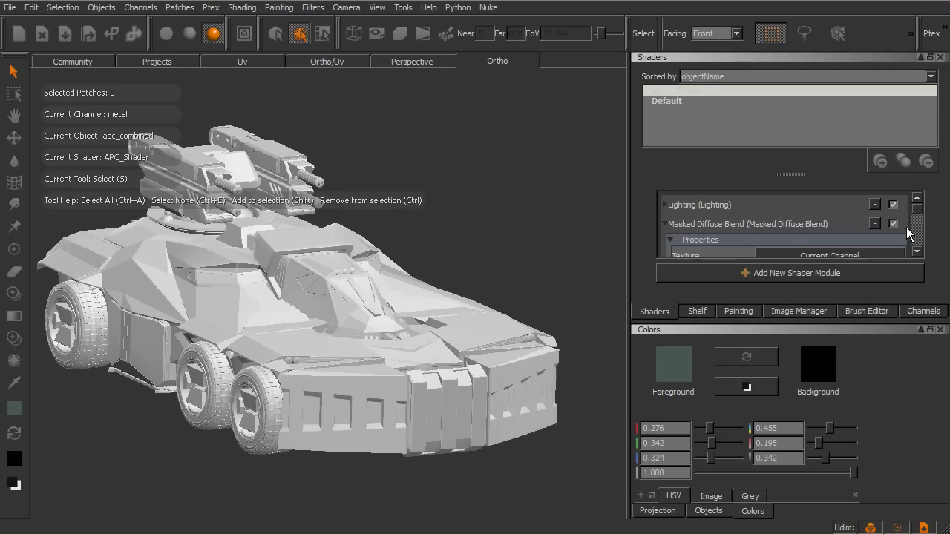
pyautogui.scroll(-5, 914, 228)
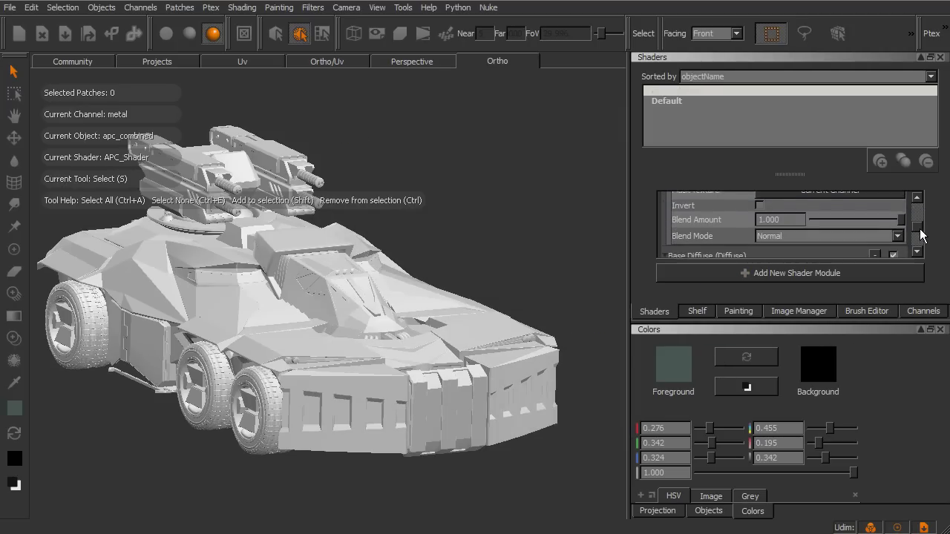
pyautogui.scroll(5, 911, 227)
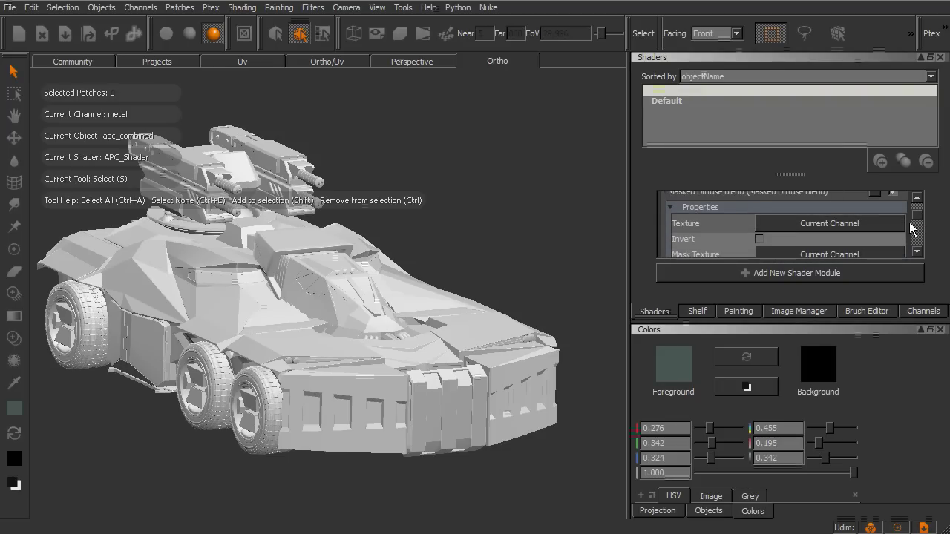
pyautogui.scroll(2, 921, 220)
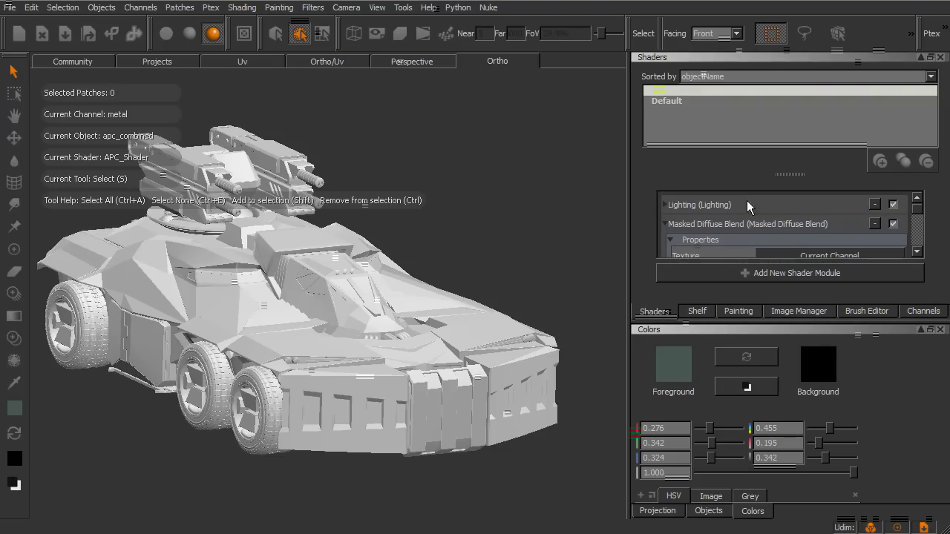
pyautogui.scroll(-2, 872, 226)
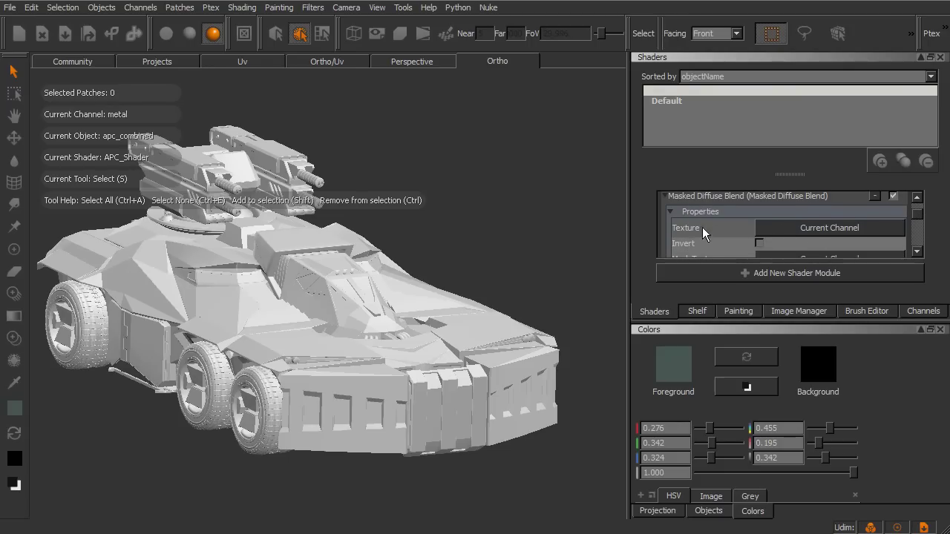
pyautogui.scroll(-2, 918, 221)
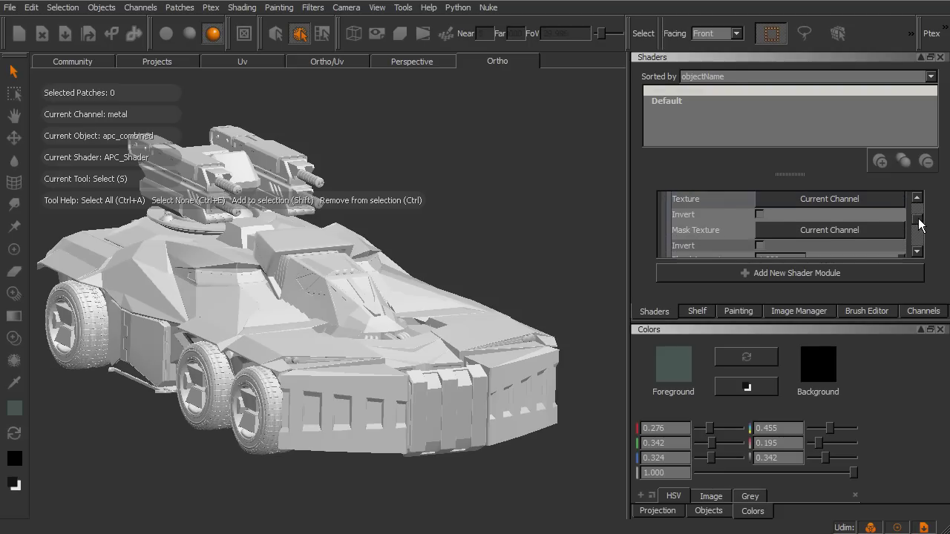
pyautogui.scroll(-2, 920, 224)
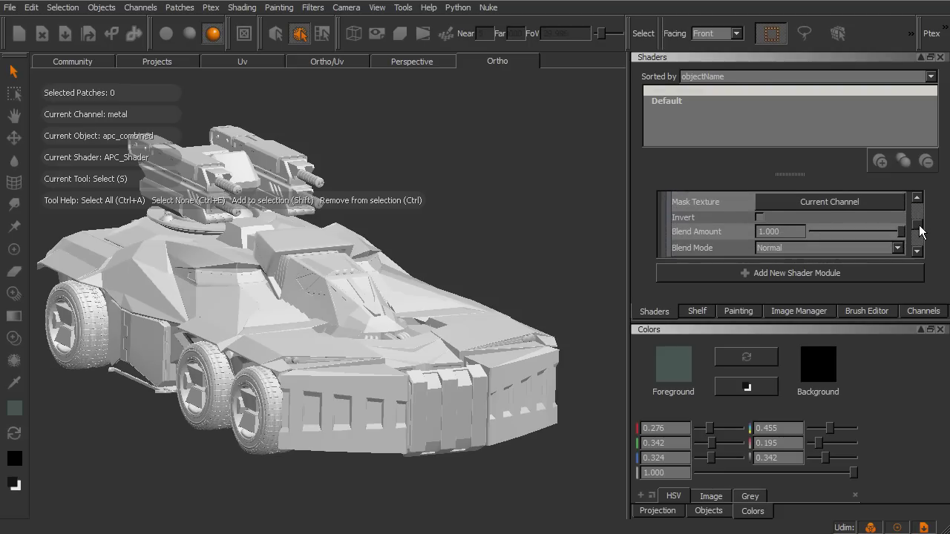
# Step: Set the Masked Diffuse Blend texture to base_color and its mask to scratch_mask
pyautogui.moveTo(918, 225)
pyautogui.mouseDown()
pyautogui.moveTo(918, 236)
pyautogui.moveTo(921, 222)
pyautogui.mouseUp()
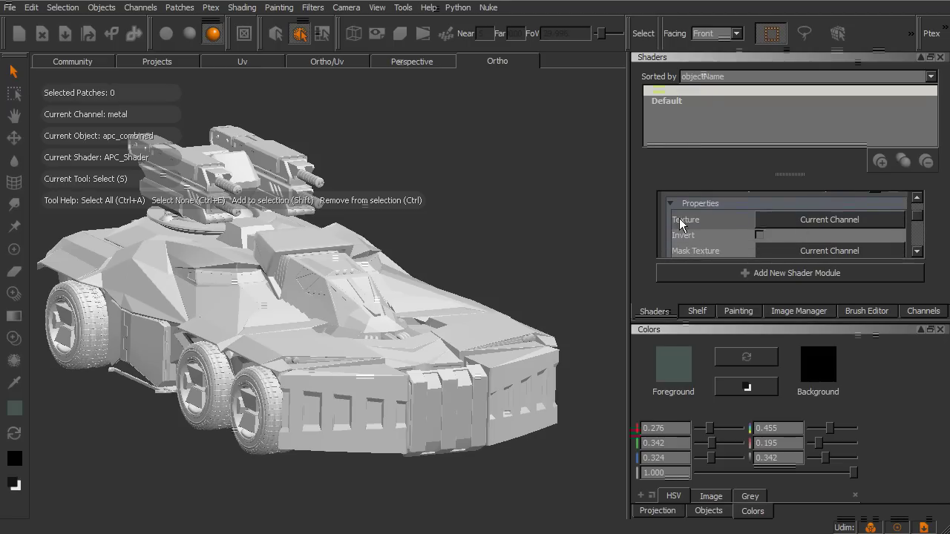
pyautogui.click(809, 222)
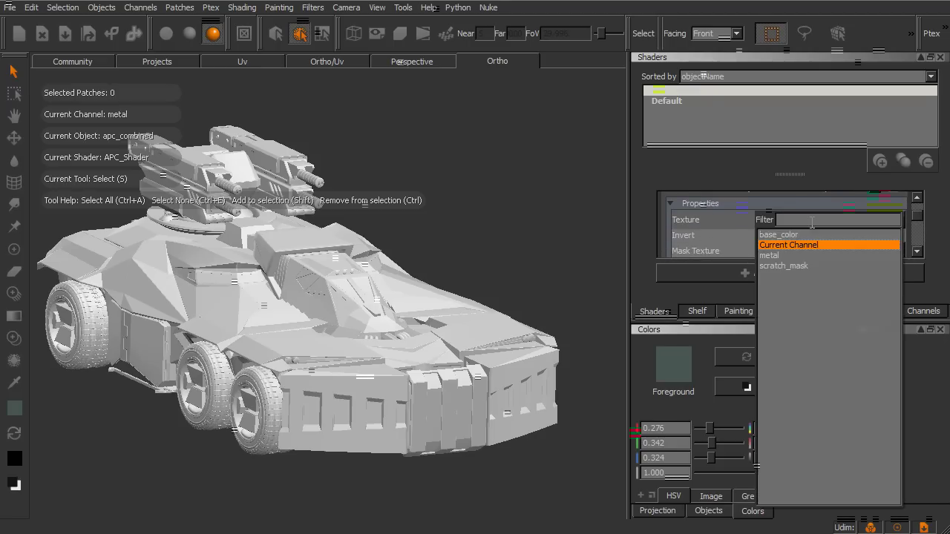
pyautogui.click(793, 235)
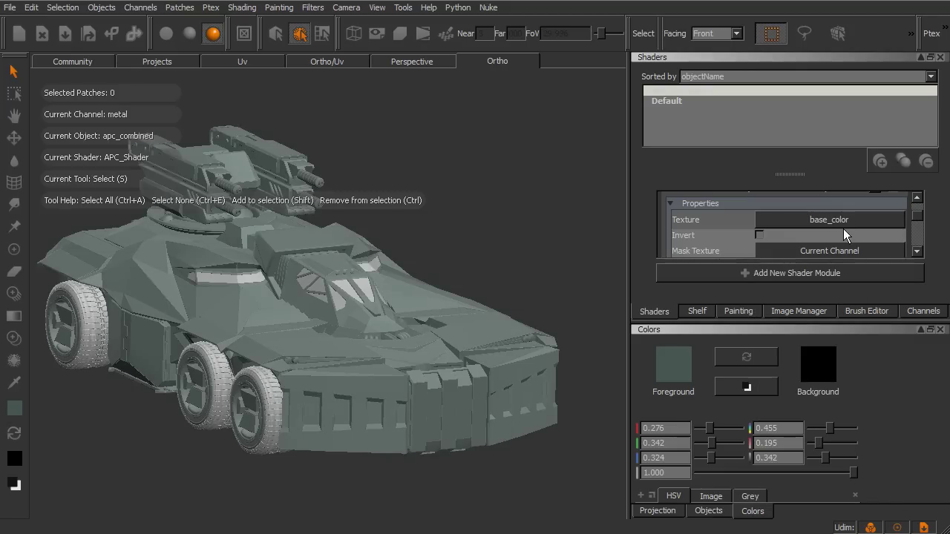
pyautogui.click(818, 250)
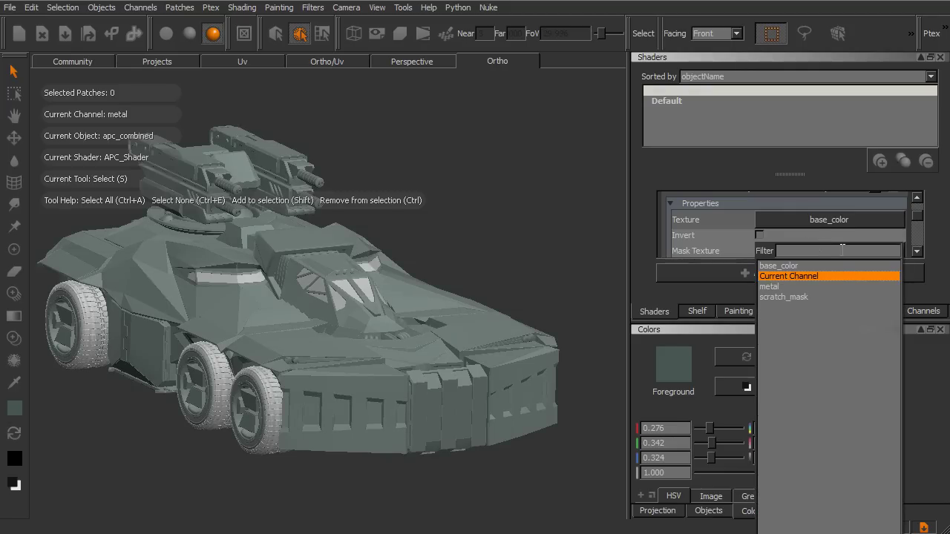
pyautogui.click(812, 297)
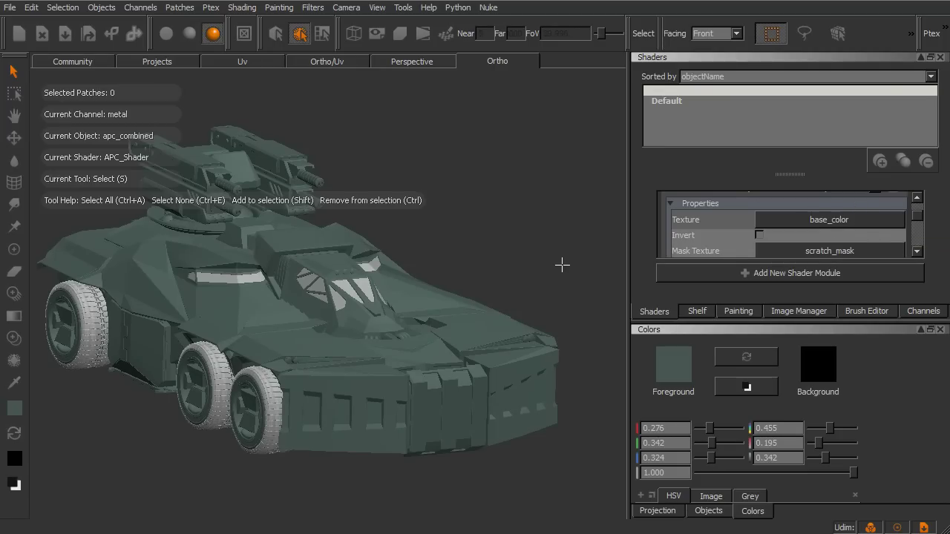
# Step: Inspect the teal-tinted vehicle and make base_color the current channel in the Channels list
pyautogui.keyDown('alt'); pyautogui.moveTo(576, 240); pyautogui.dragTo(558, 265); pyautogui.keyUp('alt')
pyautogui.keyDown('alt'); pyautogui.moveTo(541, 220); pyautogui.dragTo(528, 219); pyautogui.keyUp('alt')
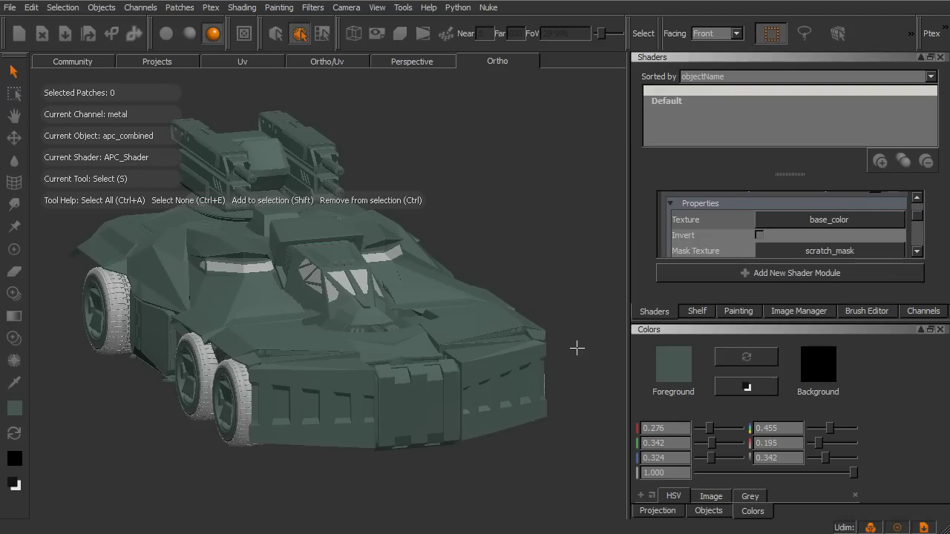
pyautogui.click(925, 311)
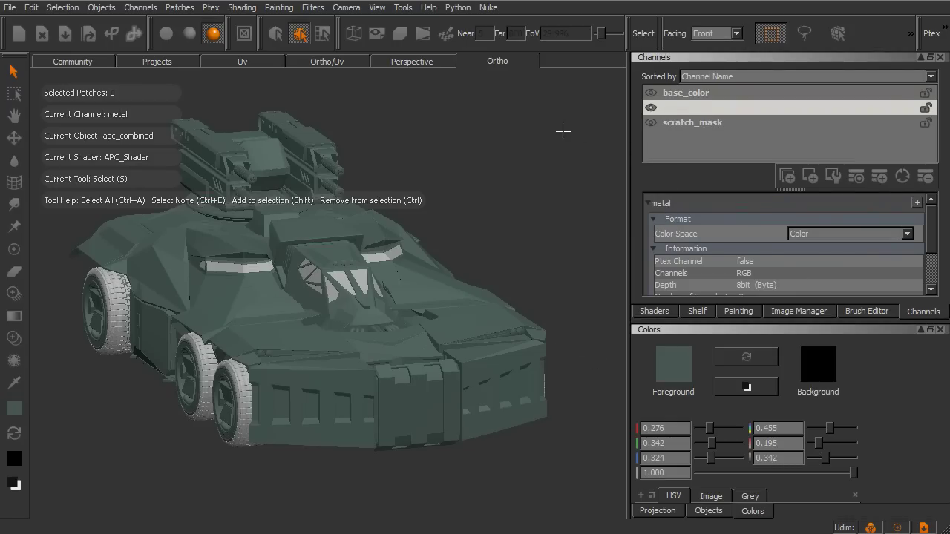
pyautogui.keyDown('alt'); pyautogui.moveTo(562, 131); pyautogui.dragTo(537, 148); pyautogui.keyUp('alt')
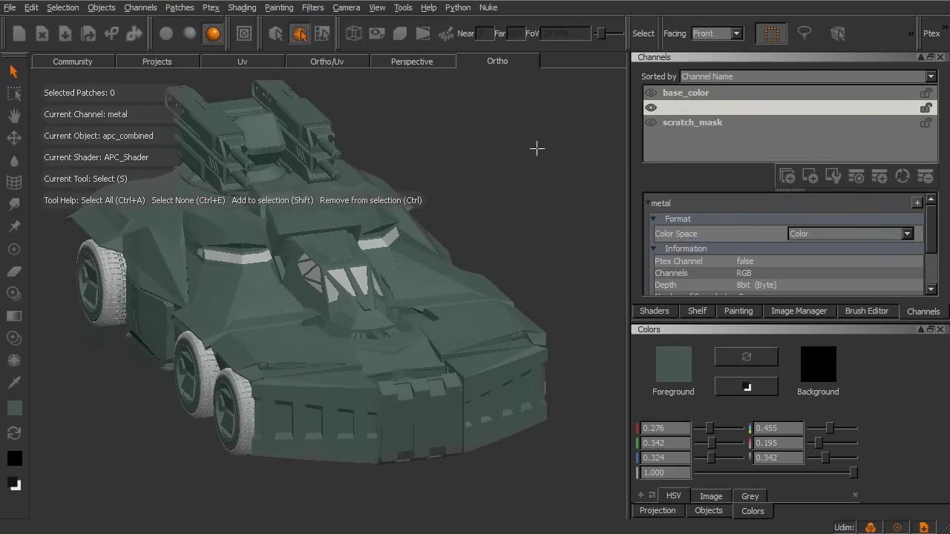
pyautogui.click(681, 94)
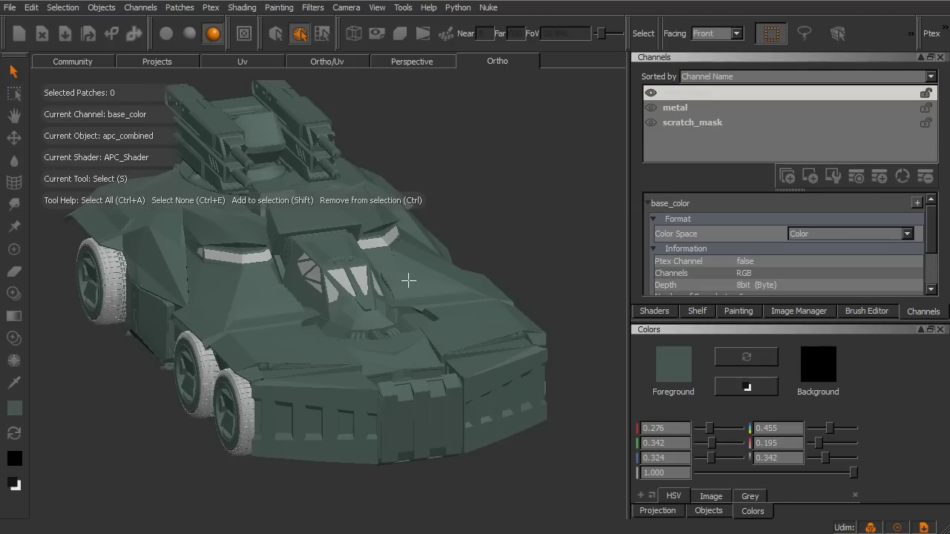
# Step: Make scratch_mask the current channel, set black as the paint colour, and enter Paint mode
pyautogui.click(695, 122)
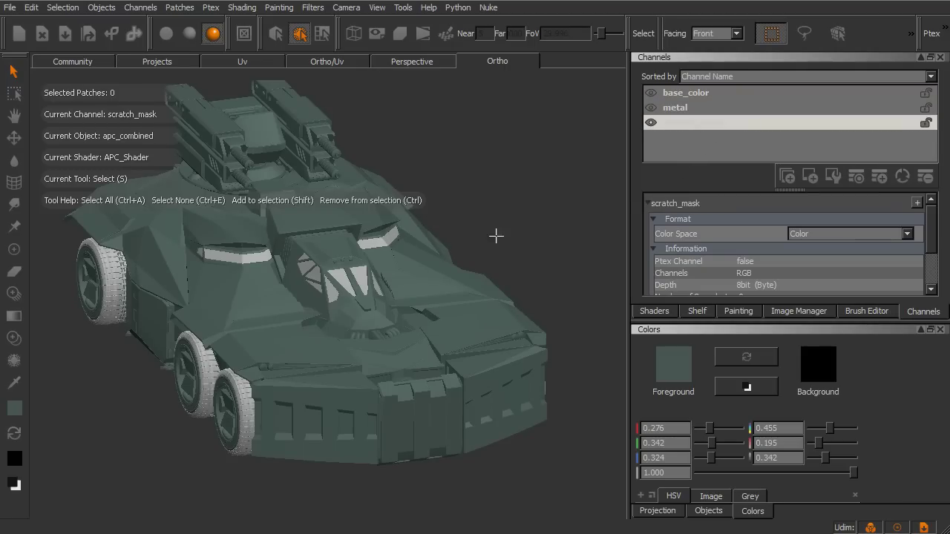
pyautogui.keyDown('alt'); pyautogui.moveTo(439, 283); pyautogui.dragTo(411, 292); pyautogui.keyUp('alt')
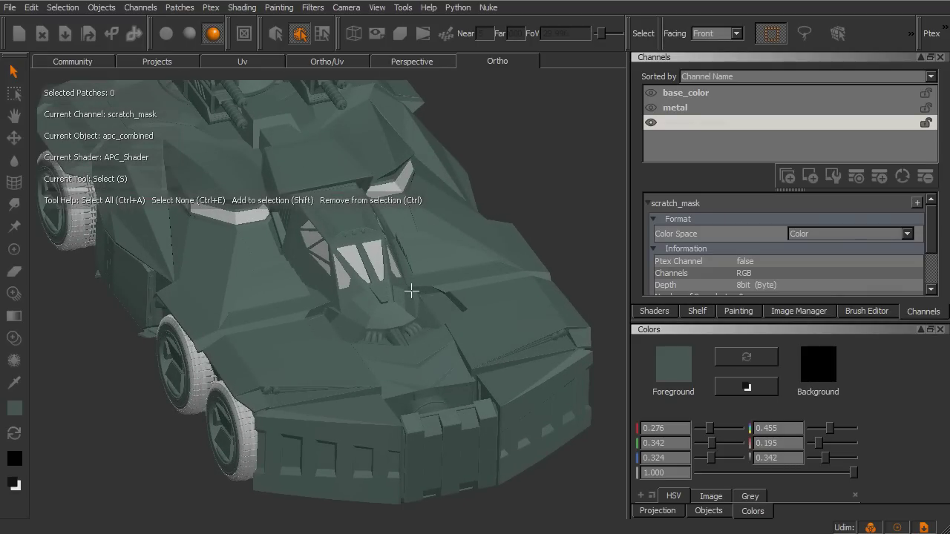
pyautogui.click(15, 484)
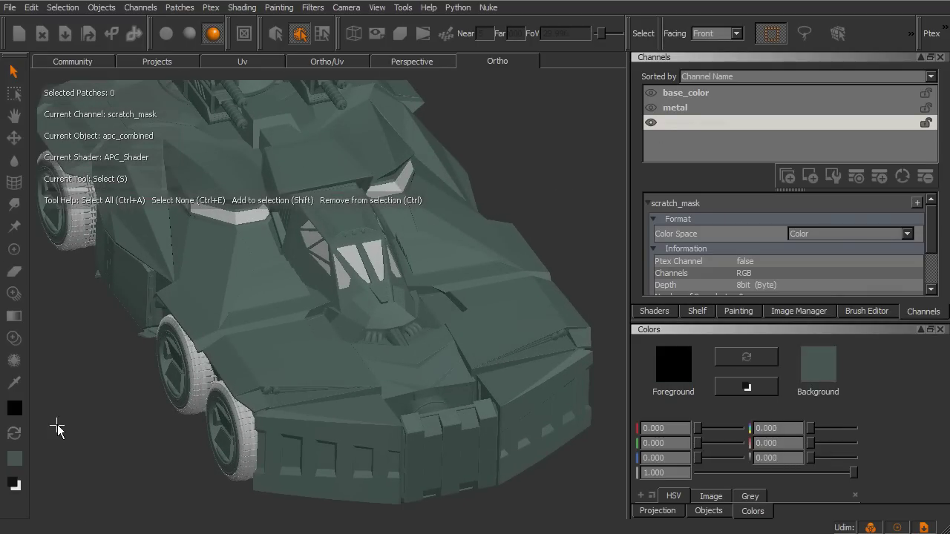
pyautogui.click(16, 251)
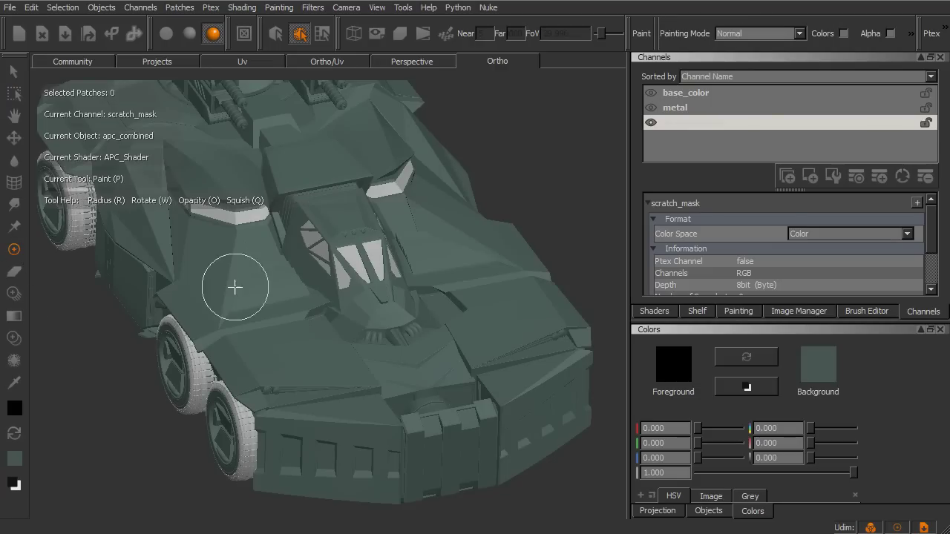
# Step: Load the metalReveal brush from the Hard Surface brush presets
pyautogui.click(867, 311)
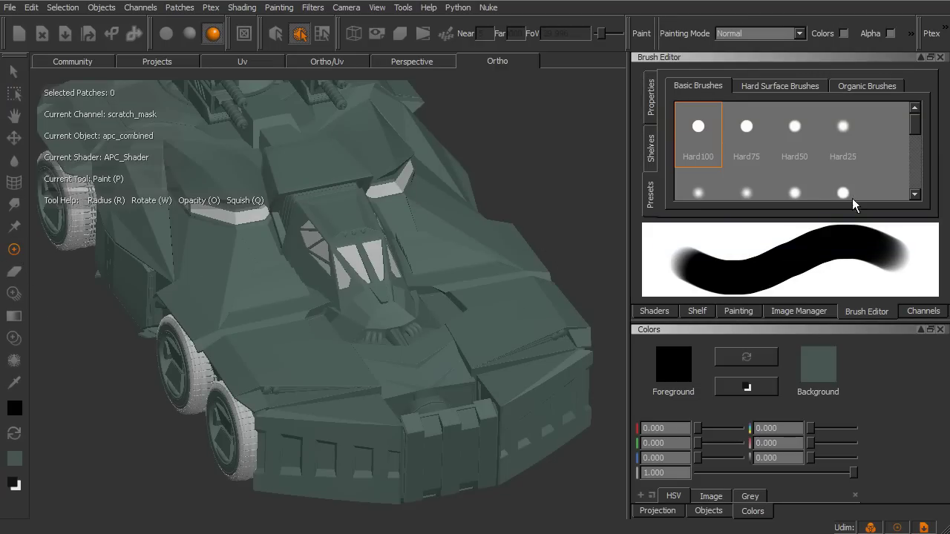
pyautogui.click(806, 86)
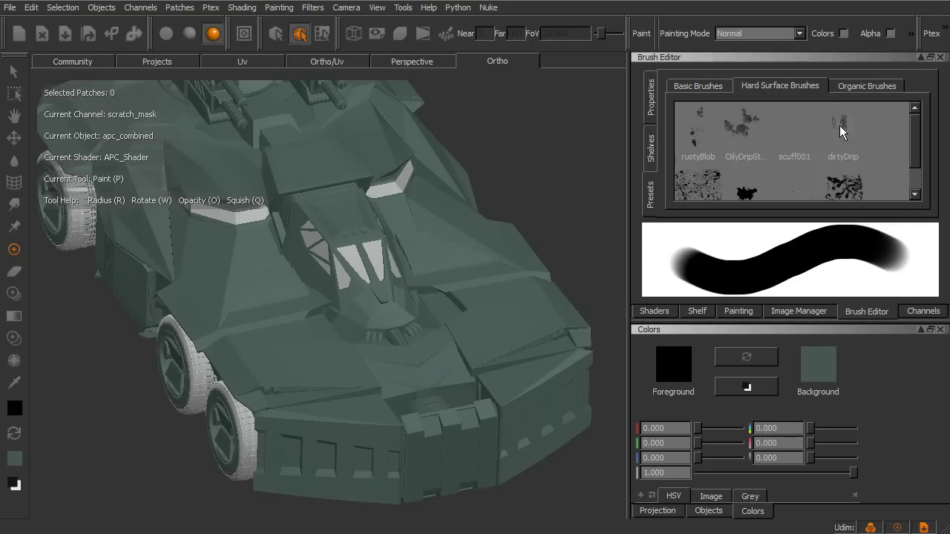
pyautogui.click(838, 130)
pyautogui.click(858, 158)
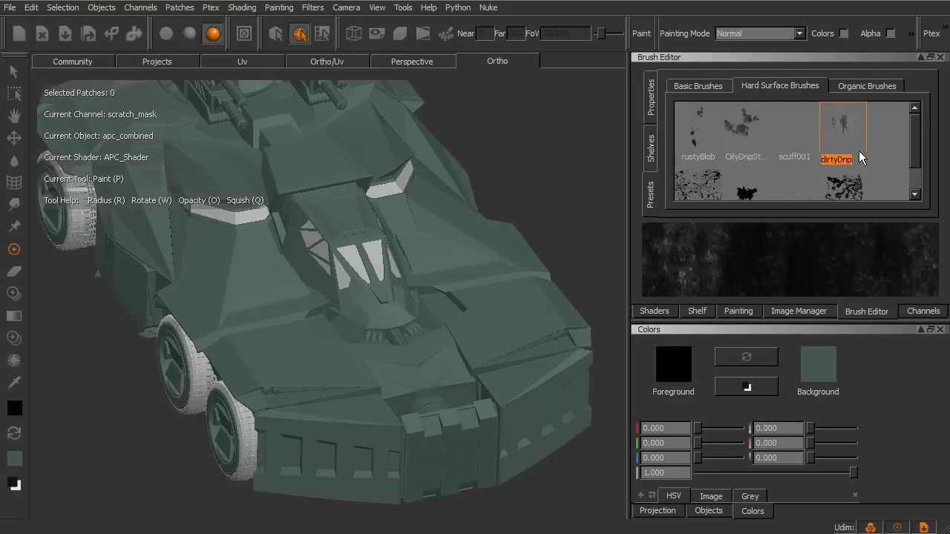
pyautogui.scroll(-1, 916, 138)
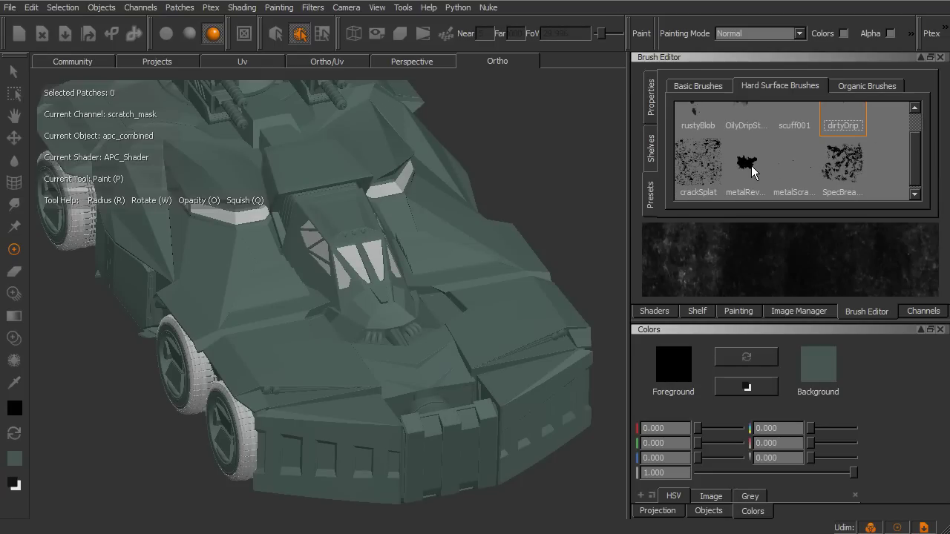
pyautogui.click(746, 165)
pyautogui.click(806, 176)
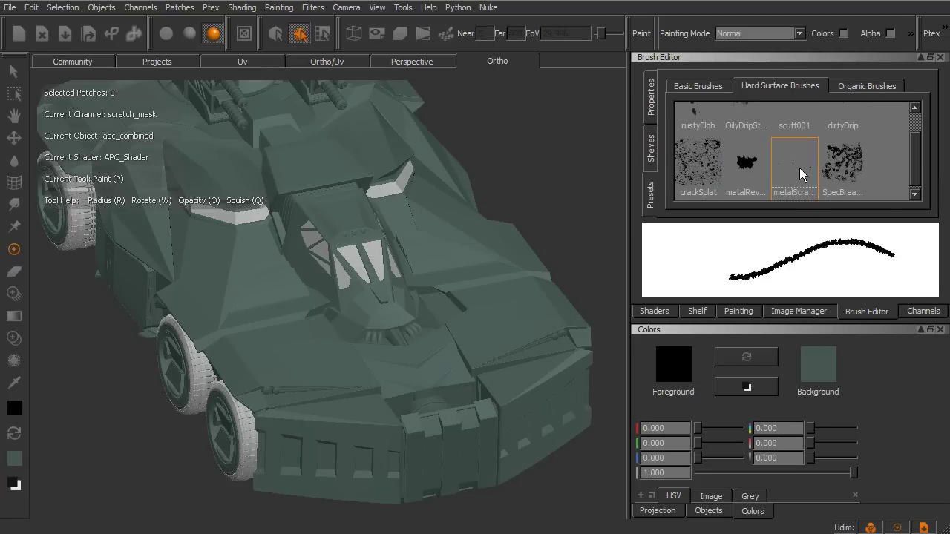
pyautogui.click(749, 164)
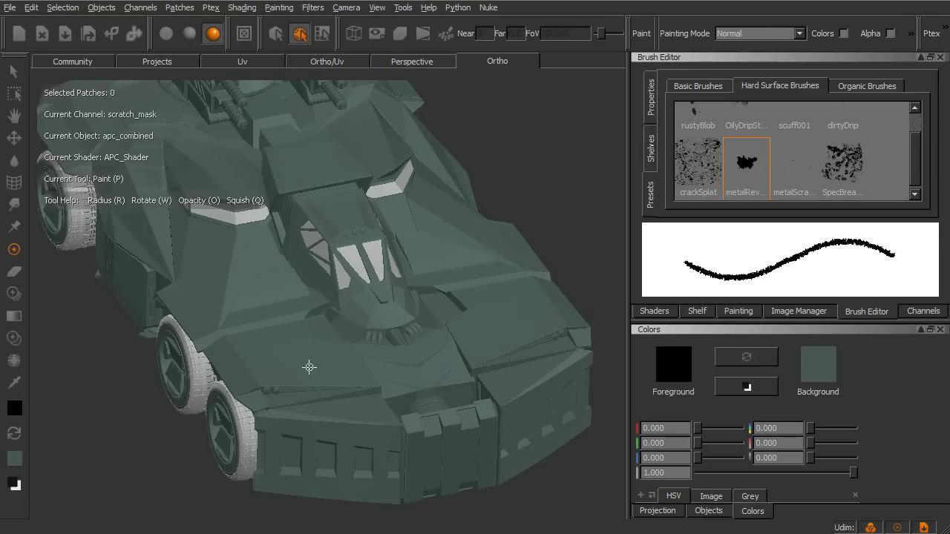
# Step: Paint a zigzag metalReveal stroke on the APC's side panel, revealing grey metal
pyautogui.keyDown('alt'); pyautogui.moveTo(307, 364); pyautogui.dragTo(309, 367); pyautogui.keyUp('alt')
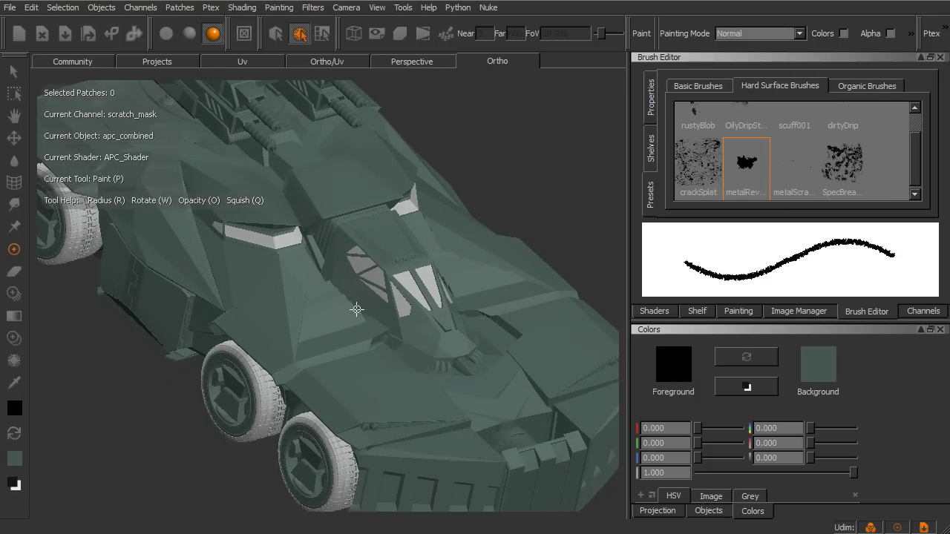
pyautogui.keyDown('alt'); pyautogui.moveTo(377, 325); pyautogui.dragTo(333, 322); pyautogui.keyUp('alt')
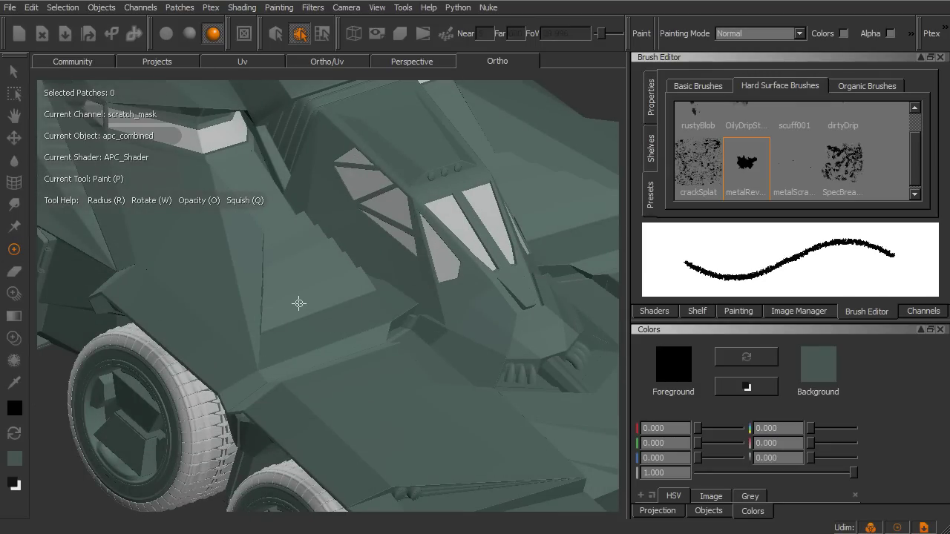
pyautogui.hotkey('ctrl', 'shift', 'c')
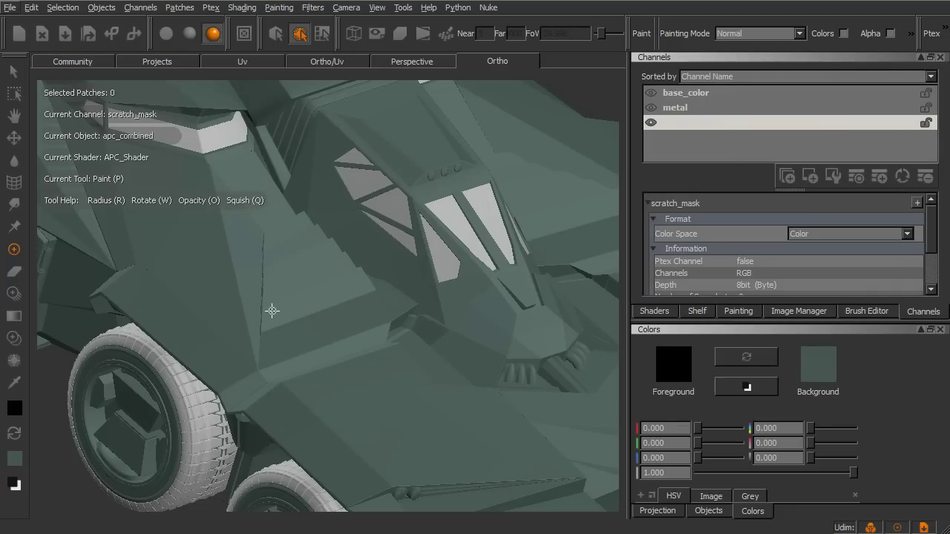
pyautogui.keyDown('alt'); pyautogui.moveTo(272, 311); pyautogui.dragTo(195, 246); pyautogui.keyUp('alt')
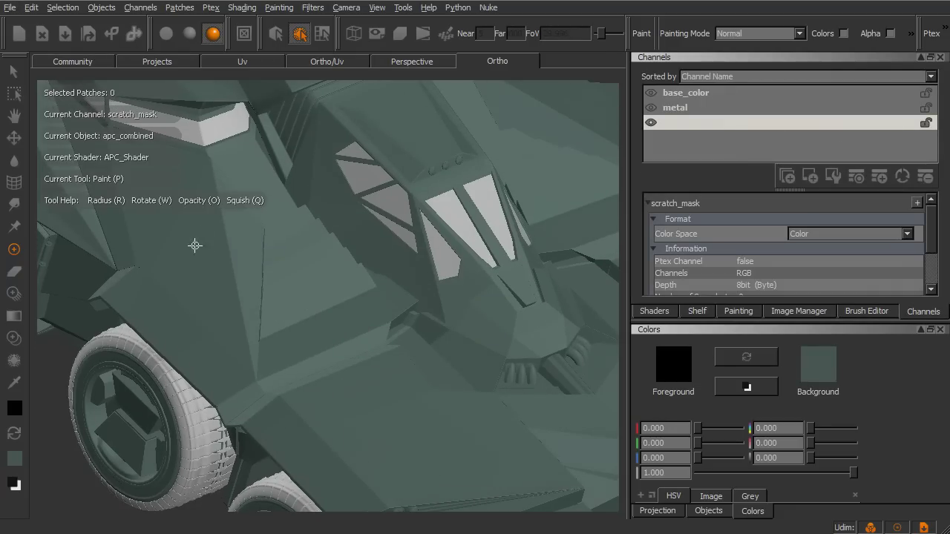
pyautogui.moveTo(231, 277)
pyautogui.mouseDown()
pyautogui.moveTo(244, 303)
pyautogui.moveTo(232, 288)
pyautogui.moveTo(221, 299)
pyautogui.moveTo(216, 266)
pyautogui.moveTo(204, 262)
pyautogui.moveTo(240, 279)
pyautogui.moveTo(250, 300)
pyautogui.moveTo(231, 294)
pyautogui.moveTo(226, 238)
pyautogui.moveTo(209, 264)
pyautogui.moveTo(261, 244)
pyautogui.moveTo(246, 292)
pyautogui.moveTo(355, 282)
pyautogui.moveTo(314, 274)
pyautogui.mouseUp()
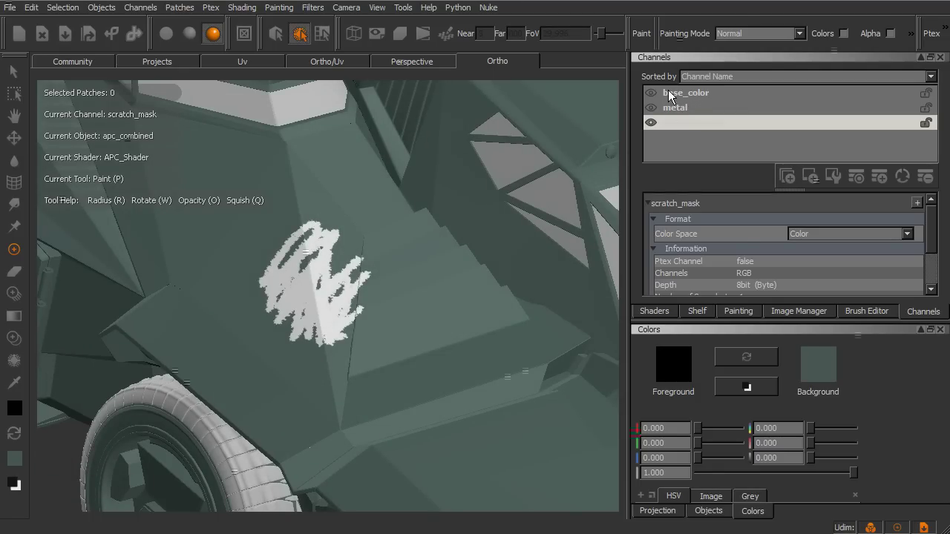
# Step: Reset colours to white foreground and paint over the scribble to hide the revealed metal
pyautogui.click(14, 484)
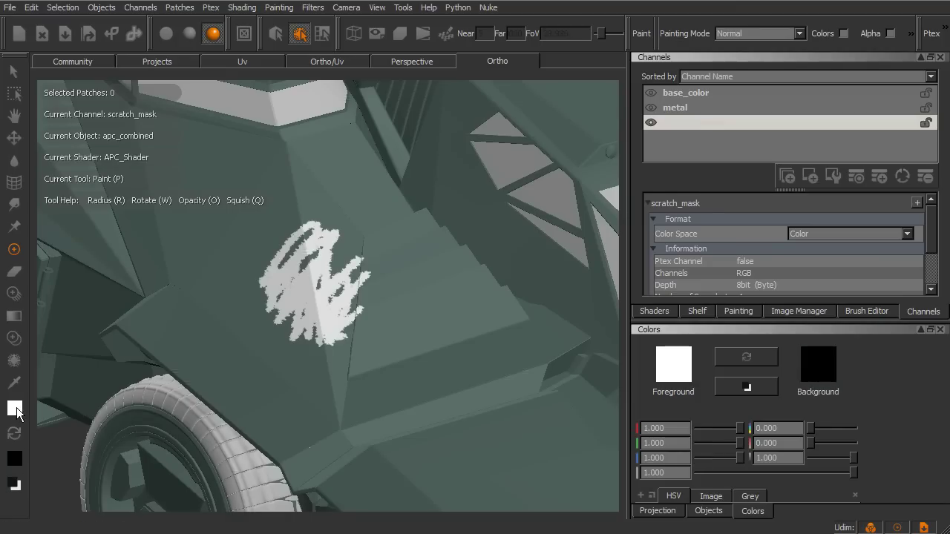
pyautogui.moveTo(295, 264)
pyautogui.mouseDown()
pyautogui.moveTo(322, 248)
pyautogui.moveTo(337, 270)
pyautogui.moveTo(336, 242)
pyautogui.moveTo(310, 259)
pyautogui.moveTo(304, 240)
pyautogui.moveTo(271, 276)
pyautogui.moveTo(296, 222)
pyautogui.moveTo(270, 295)
pyautogui.moveTo(269, 261)
pyautogui.moveTo(256, 262)
pyautogui.moveTo(289, 336)
pyautogui.moveTo(253, 273)
pyautogui.moveTo(293, 337)
pyautogui.moveTo(277, 317)
pyautogui.moveTo(289, 329)
pyautogui.moveTo(285, 267)
pyautogui.moveTo(331, 333)
pyautogui.moveTo(369, 282)
pyautogui.moveTo(350, 335)
pyautogui.moveTo(330, 349)
pyautogui.moveTo(376, 255)
pyautogui.moveTo(303, 329)
pyautogui.moveTo(339, 261)
pyautogui.moveTo(281, 334)
pyautogui.moveTo(331, 249)
pyautogui.moveTo(281, 309)
pyautogui.mouseUp()
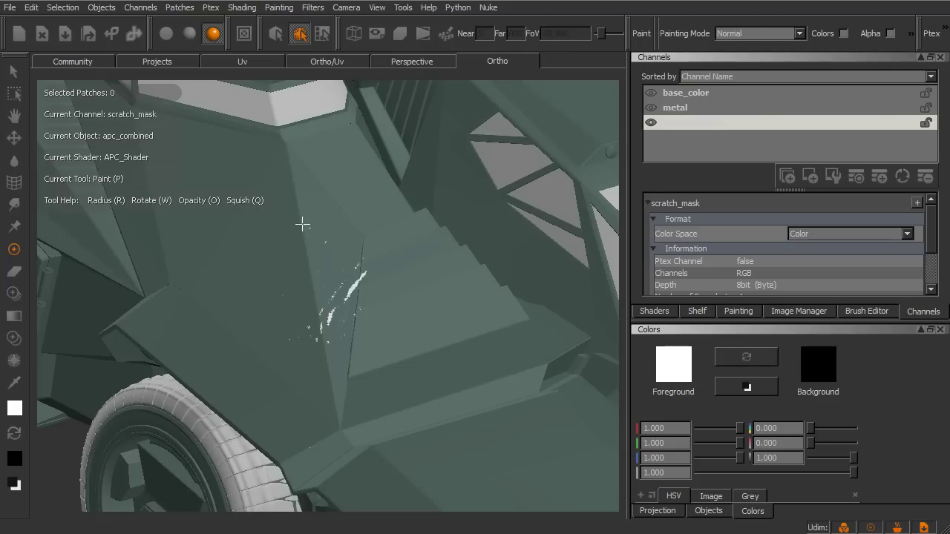
pyautogui.moveTo(331, 257)
pyautogui.mouseDown()
pyautogui.moveTo(365, 255)
pyautogui.moveTo(362, 315)
pyautogui.mouseUp()
pyautogui.scroll(-5, 415, 292)
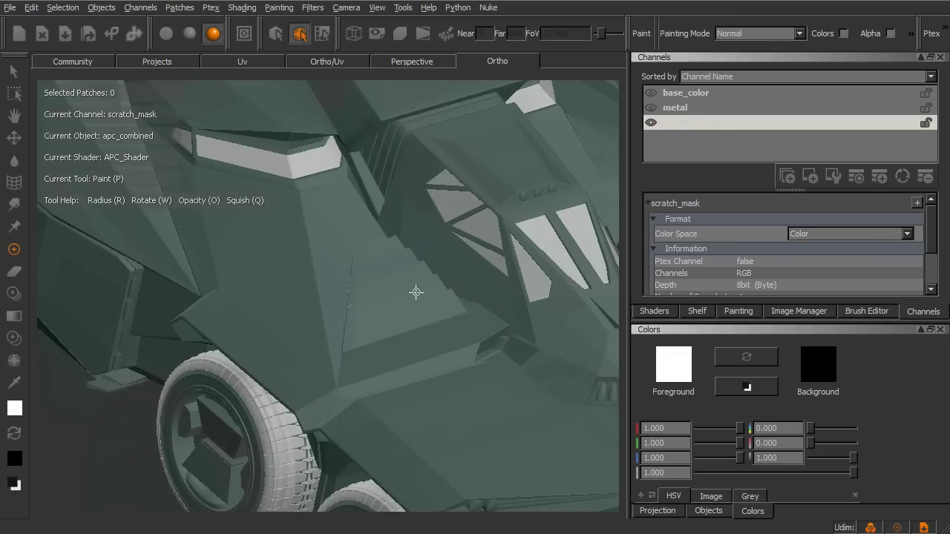
pyautogui.scroll(5, 416, 293)
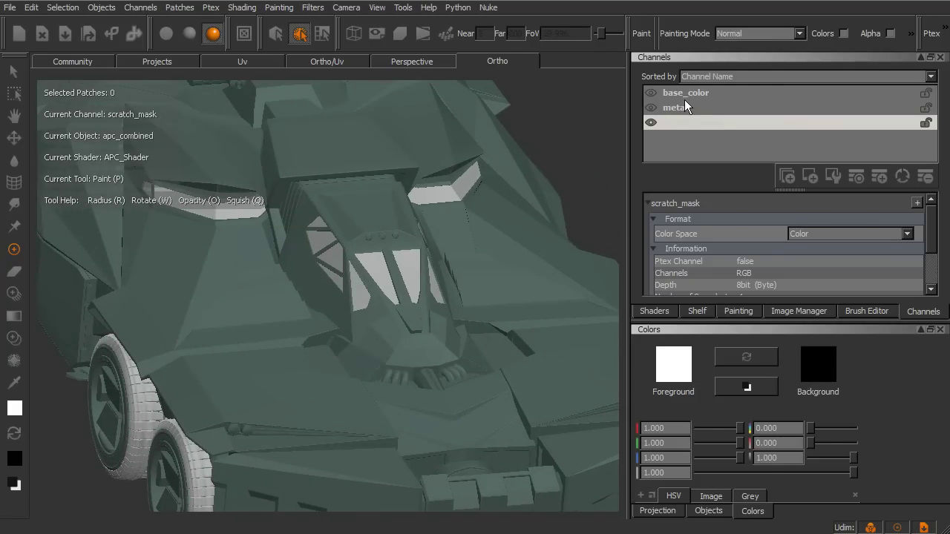
pyautogui.click(686, 95)
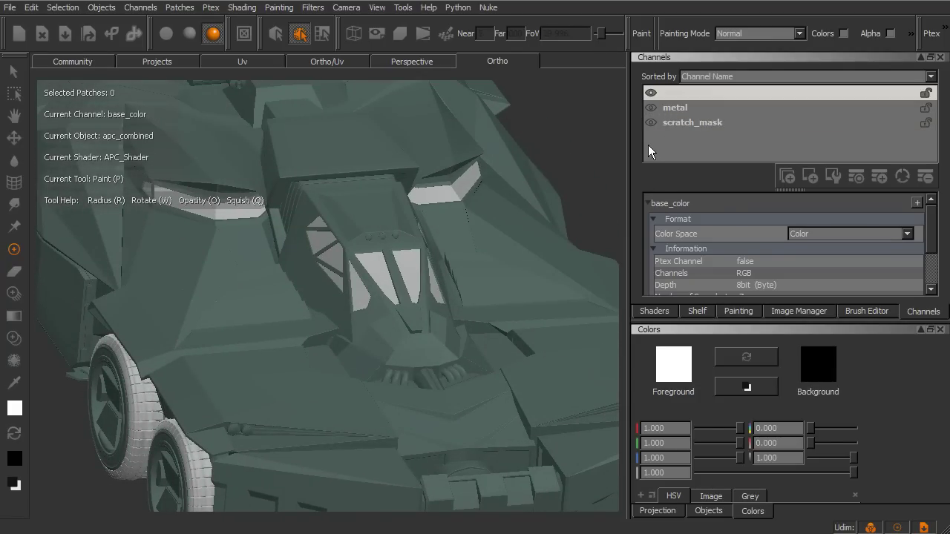
pyautogui.moveTo(522, 248); pyautogui.dragTo(470, 270, button='middle')
pyautogui.click(698, 123)
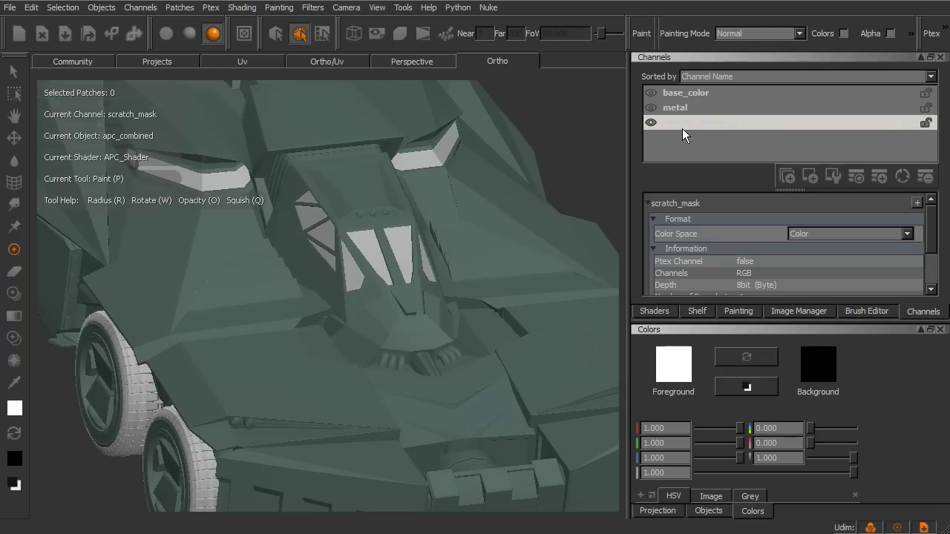
pyautogui.click(682, 108)
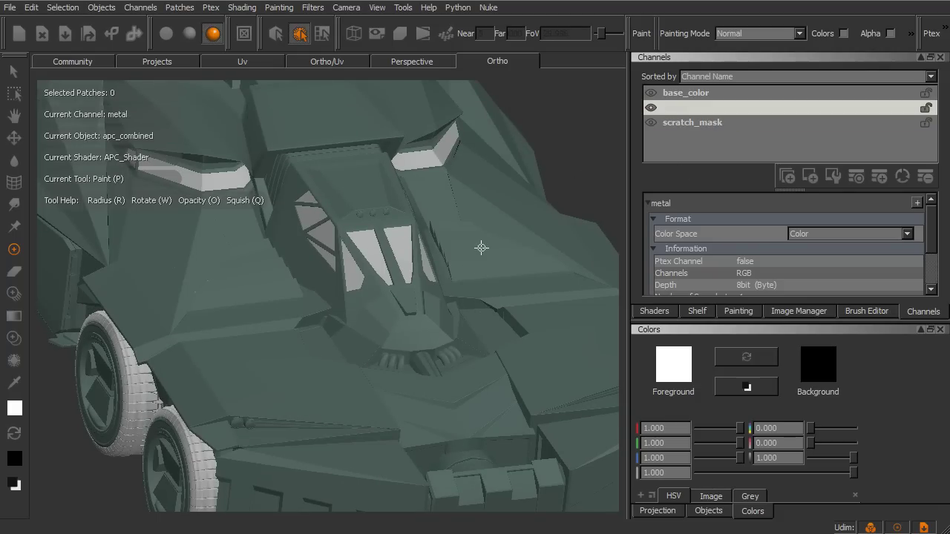
pyautogui.click(698, 93)
pyautogui.click(695, 108)
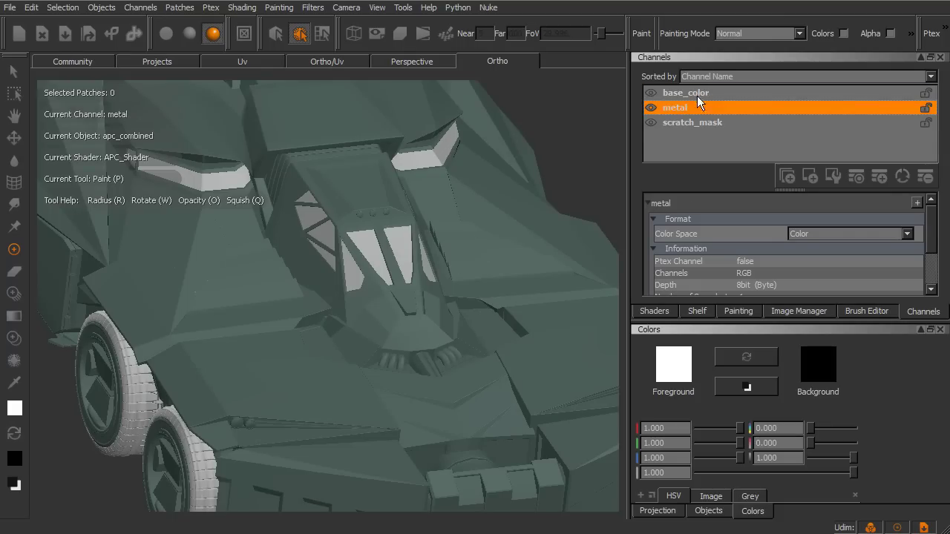
pyautogui.click(691, 94)
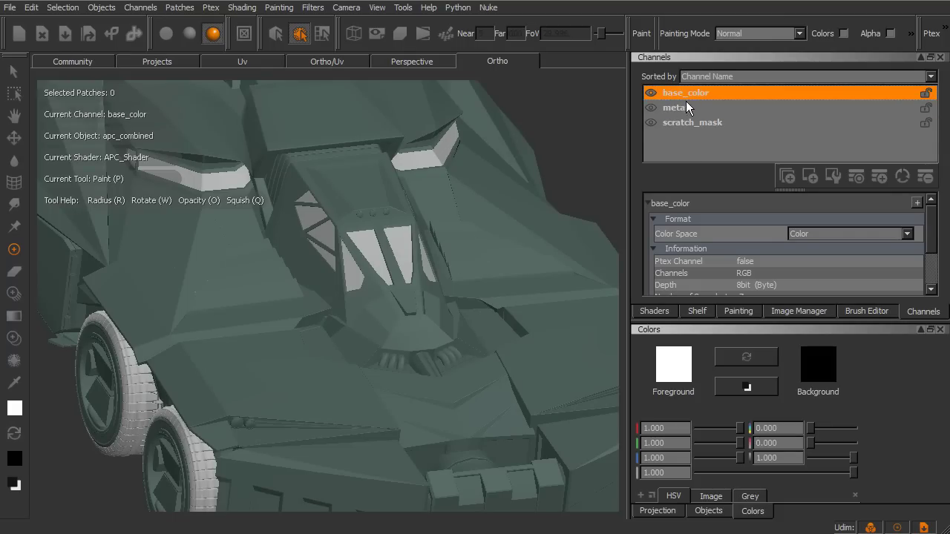
pyautogui.click(685, 123)
pyautogui.moveTo(547, 277); pyautogui.dragTo(437, 321, button='middle')
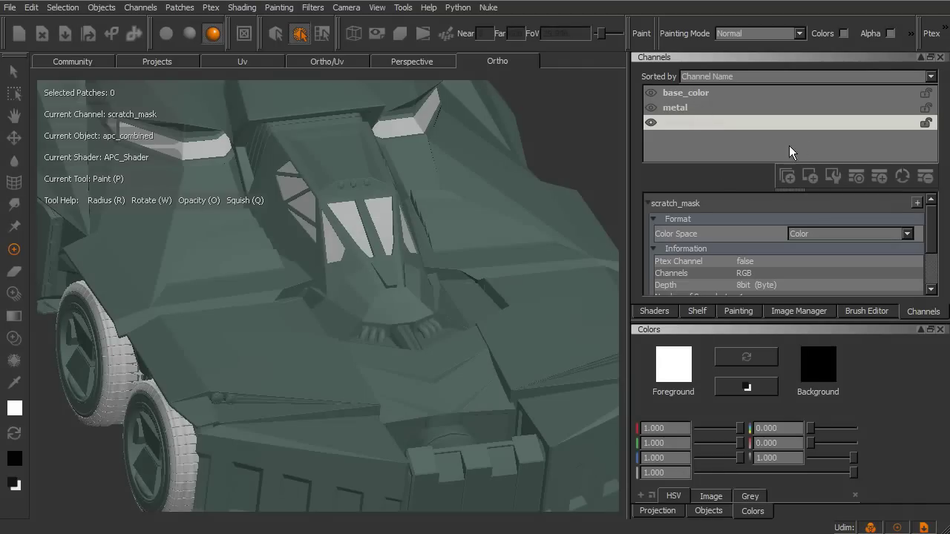
pyautogui.keyDown('alt'); pyautogui.moveTo(512, 292); pyautogui.dragTo(498, 320); pyautogui.keyUp('alt')
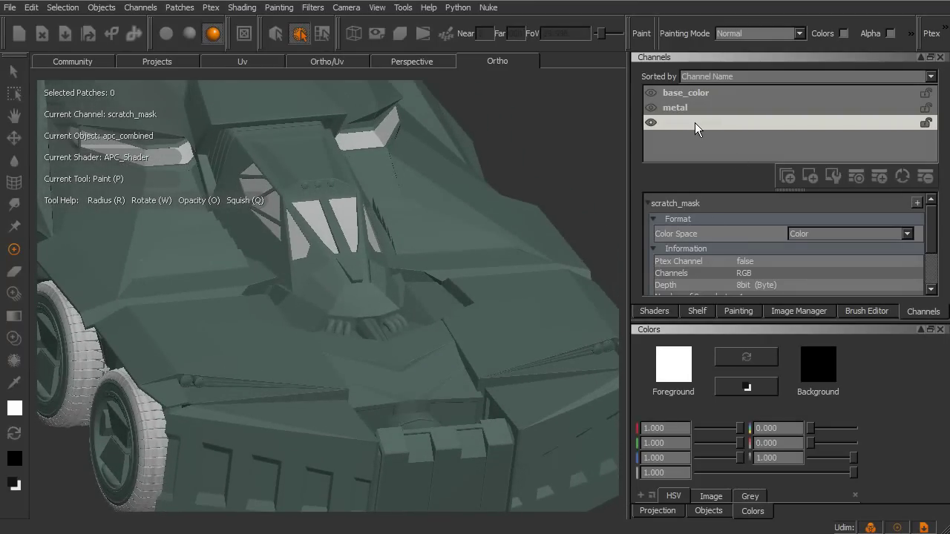
pyautogui.keyDown('alt'); pyautogui.moveTo(482, 327); pyautogui.dragTo(466, 325); pyautogui.keyUp('alt')
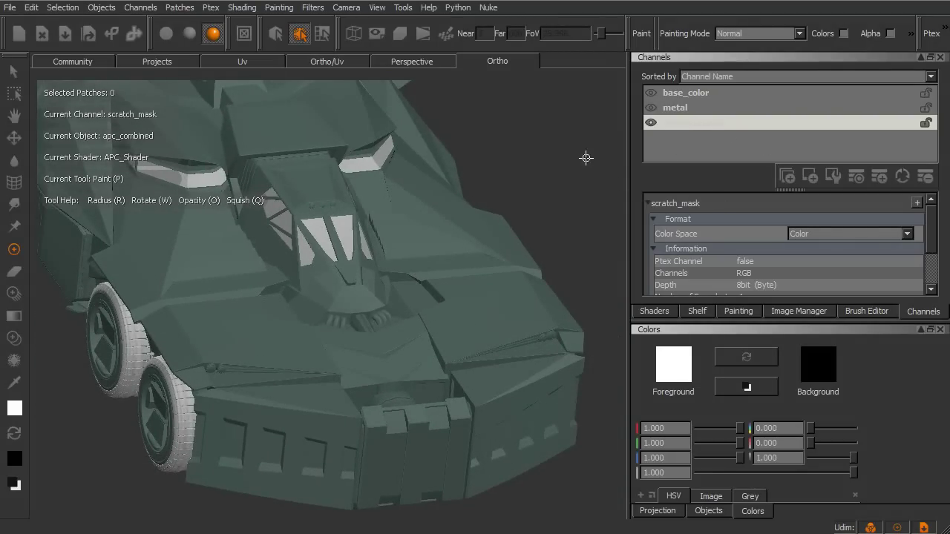
pyautogui.keyDown('alt'); pyautogui.moveTo(526, 339); pyautogui.dragTo(532, 263); pyautogui.keyUp('alt')
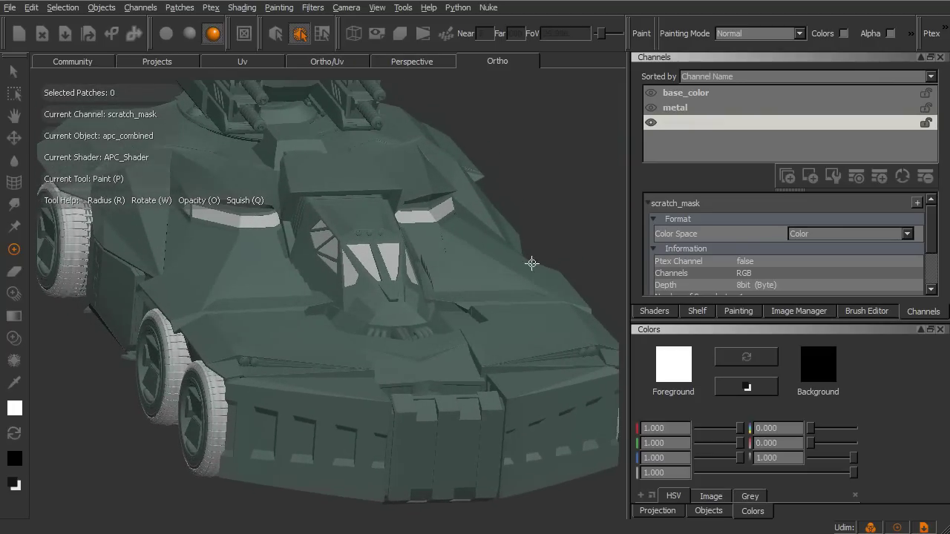
# Step: Step through the base_color, metal and scratch_mask channels, leaving base_color as the current channel
pyautogui.click(690, 93)
pyautogui.click(687, 107)
pyautogui.click(685, 122)
pyautogui.click(681, 107)
pyautogui.click(686, 93)
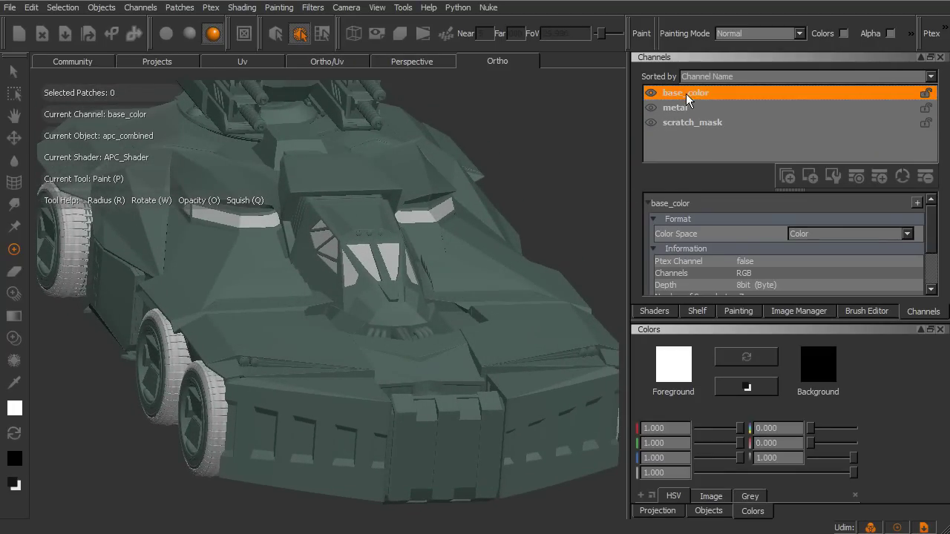
# Step: Review the Masked Diffuse Blend shader properties that blend base_color through scratch_mask
pyautogui.click(656, 312)
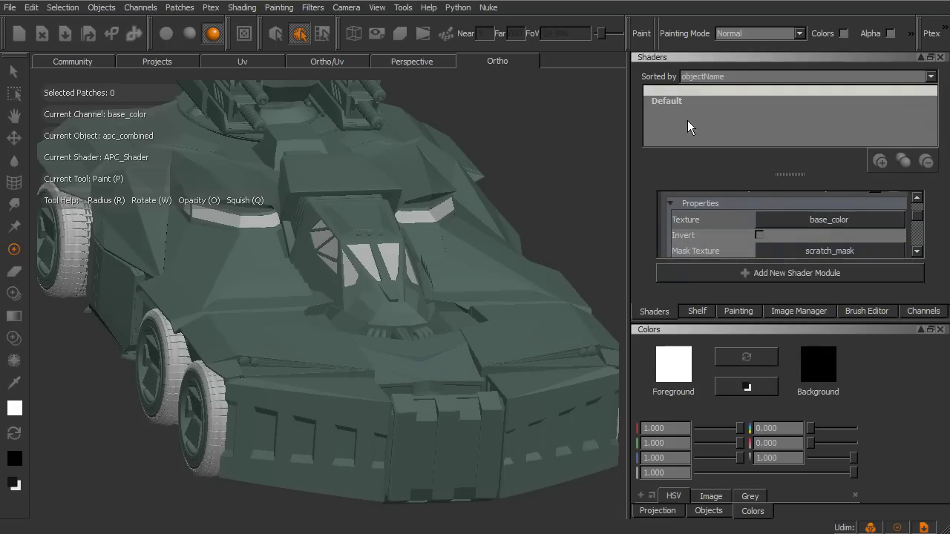
pyautogui.scroll(1, 920, 216)
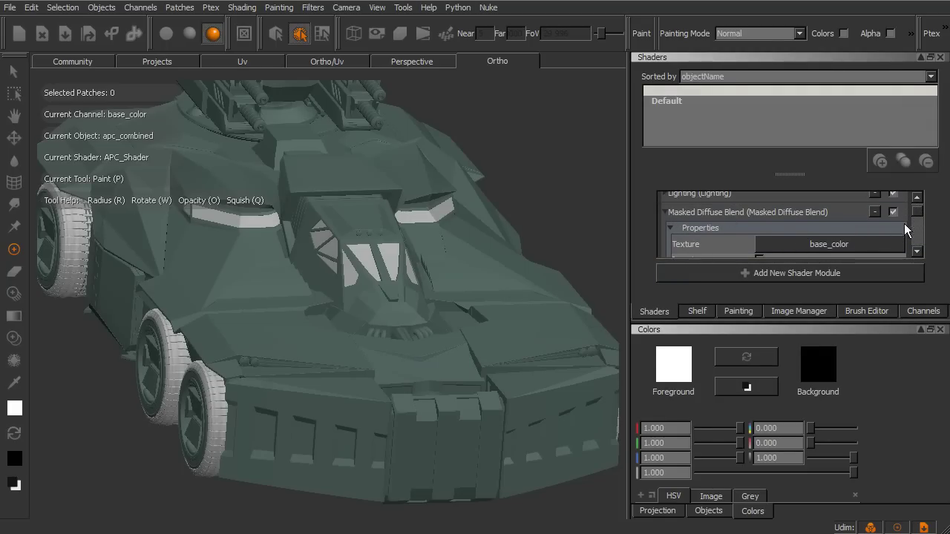
pyautogui.scroll(-2, 920, 223)
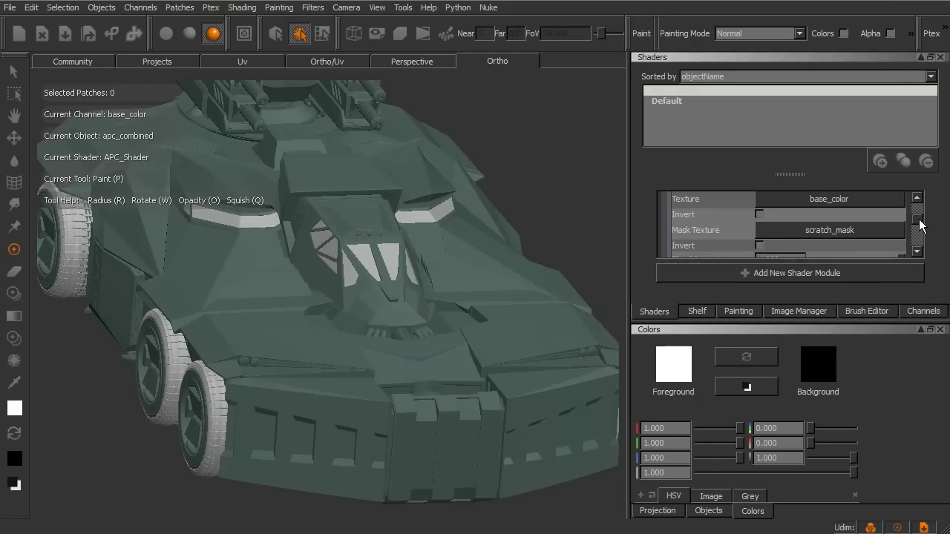
pyautogui.scroll(-2, 920, 225)
pyautogui.scroll(4, 921, 225)
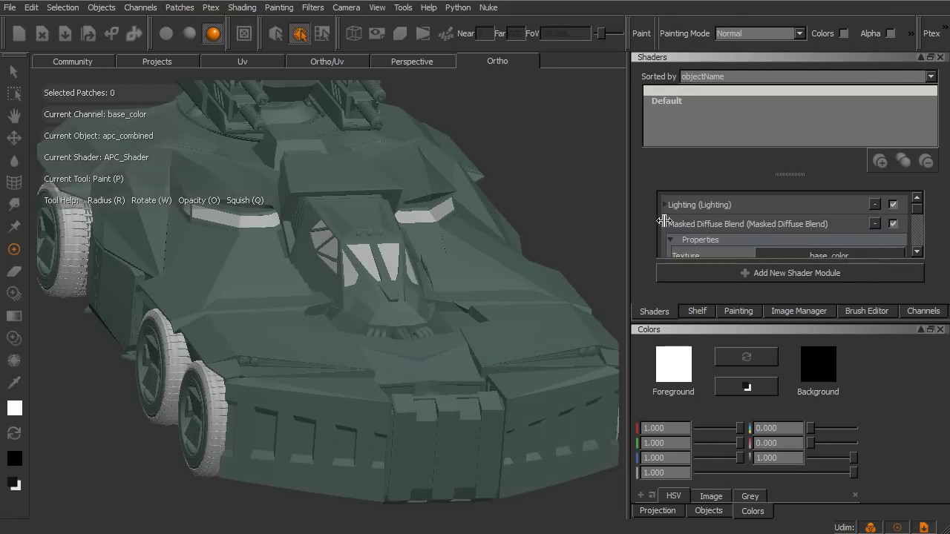
pyautogui.moveTo(496, 322); pyautogui.dragTo(440, 257, button='middle')
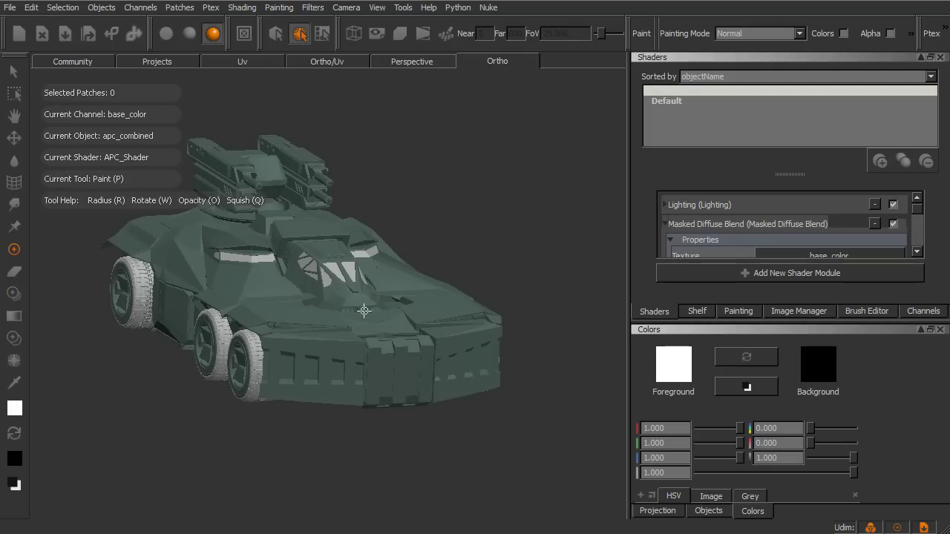
pyautogui.moveTo(414, 298); pyautogui.dragTo(398, 282, button='middle')
pyautogui.scroll(1, 399, 282)
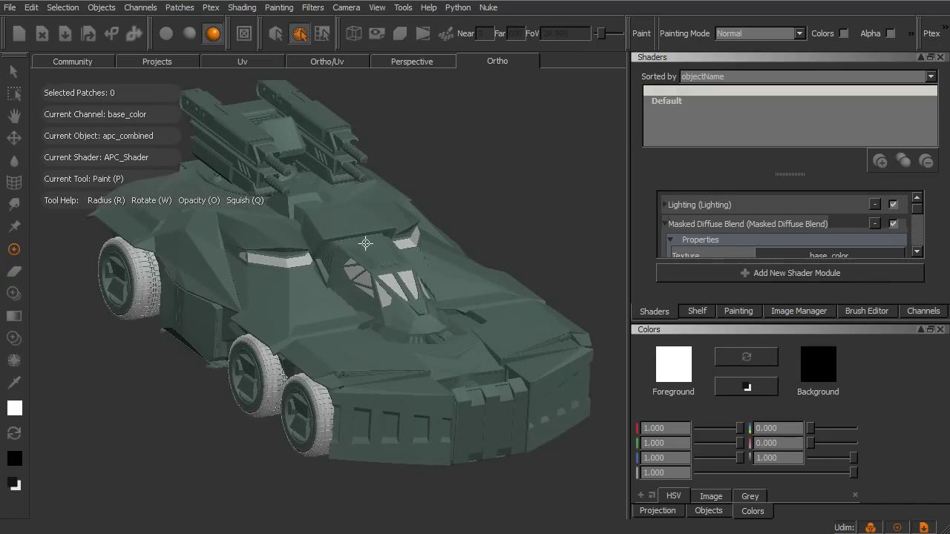
pyautogui.moveTo(499, 276); pyautogui.dragTo(467, 281, button='middle')
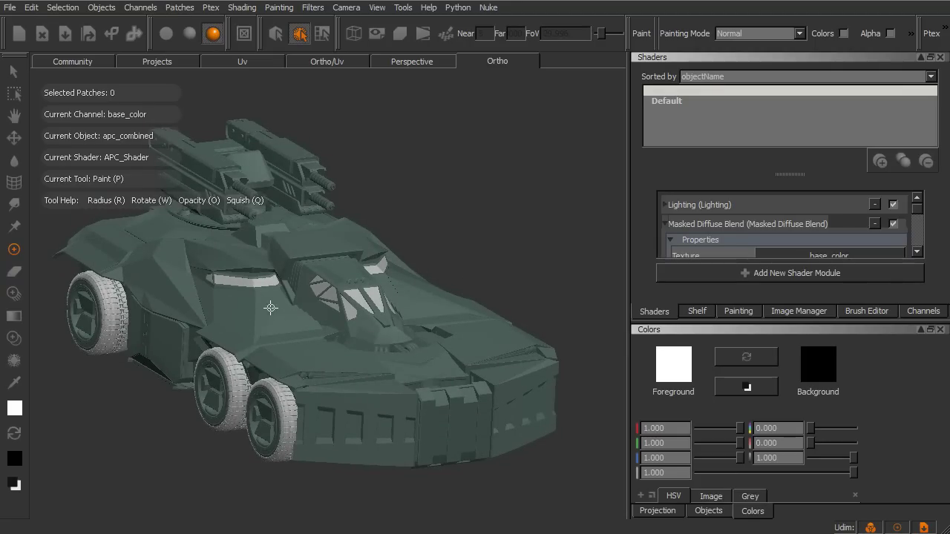
pyautogui.moveTo(532, 301); pyautogui.dragTo(533, 321, button='middle')
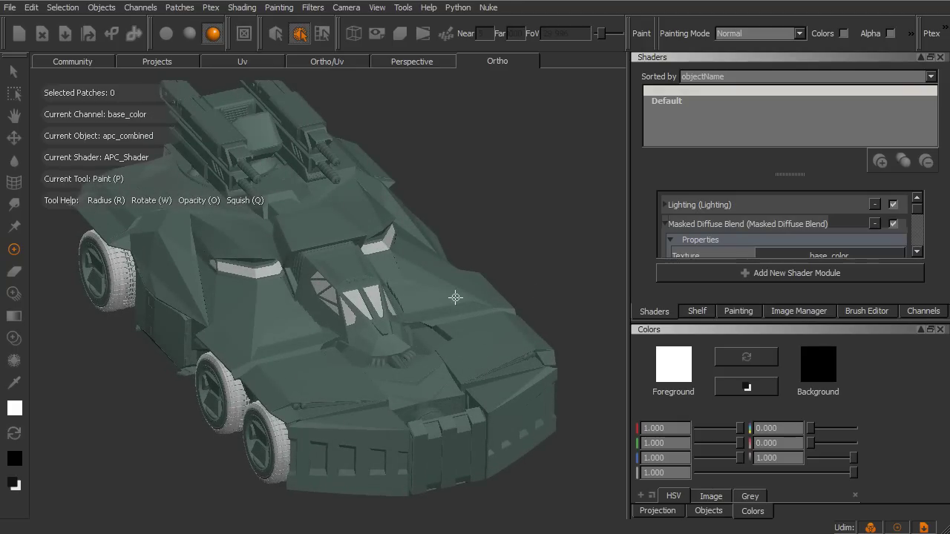
pyautogui.moveTo(445, 340); pyautogui.dragTo(449, 350, button='middle')
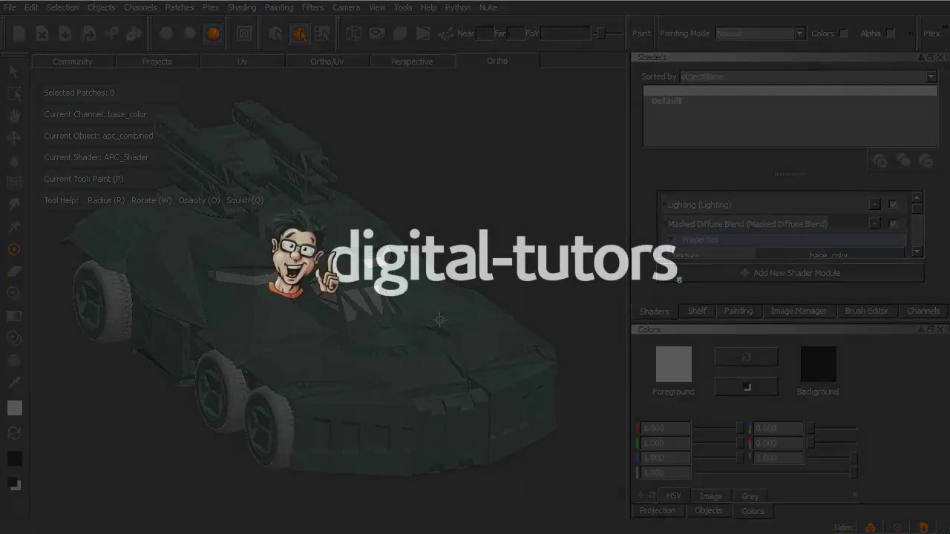